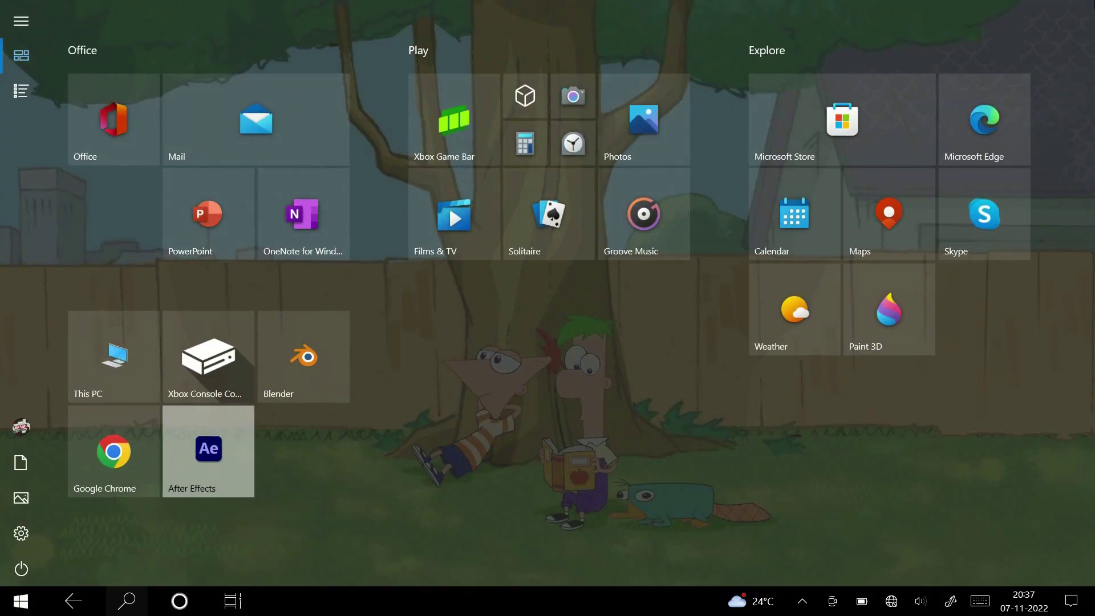
Open Blender and add an ico sphere mesh at the origin of the empty scene
click(310, 365)
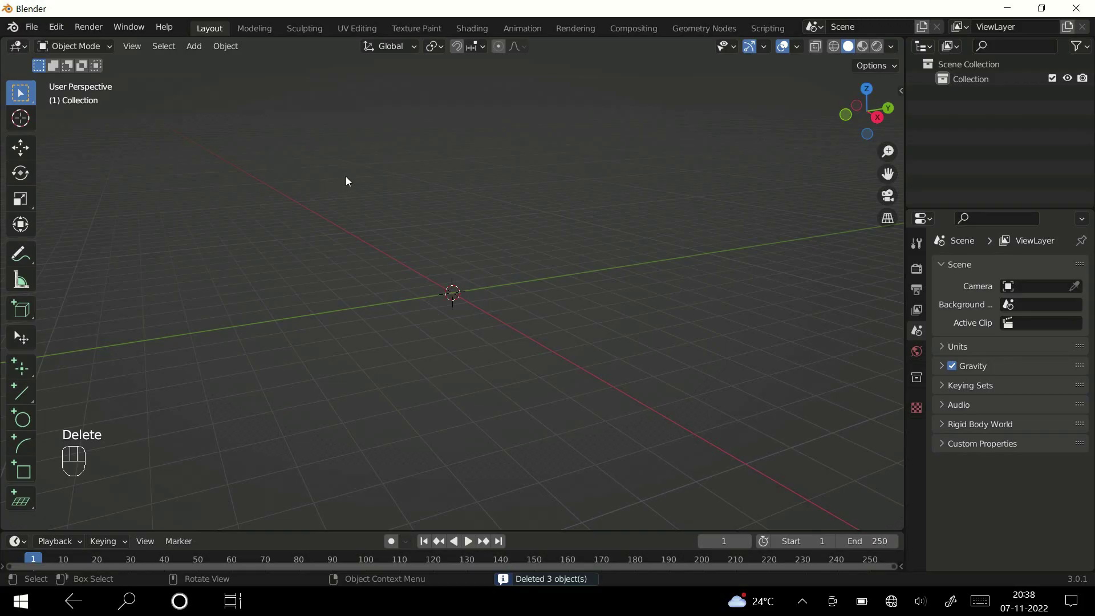
key(shift+a)
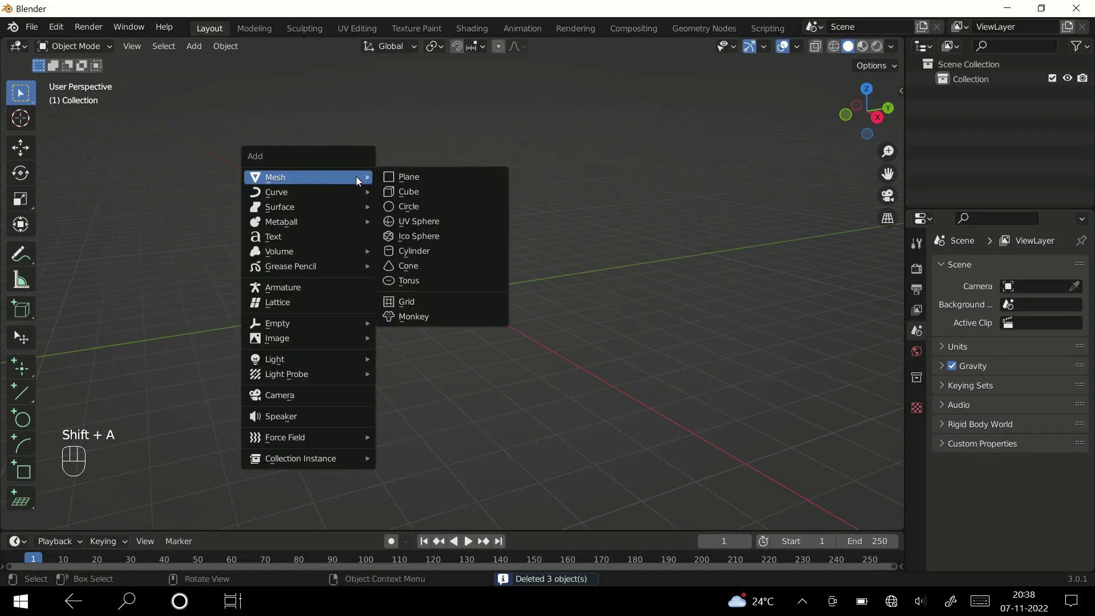
click(412, 237)
ctrl+middle_drag(409, 234, 459, 341)
Set the new ico sphere's subdivisions to 7 for a dense, smooth surface
click(89, 517)
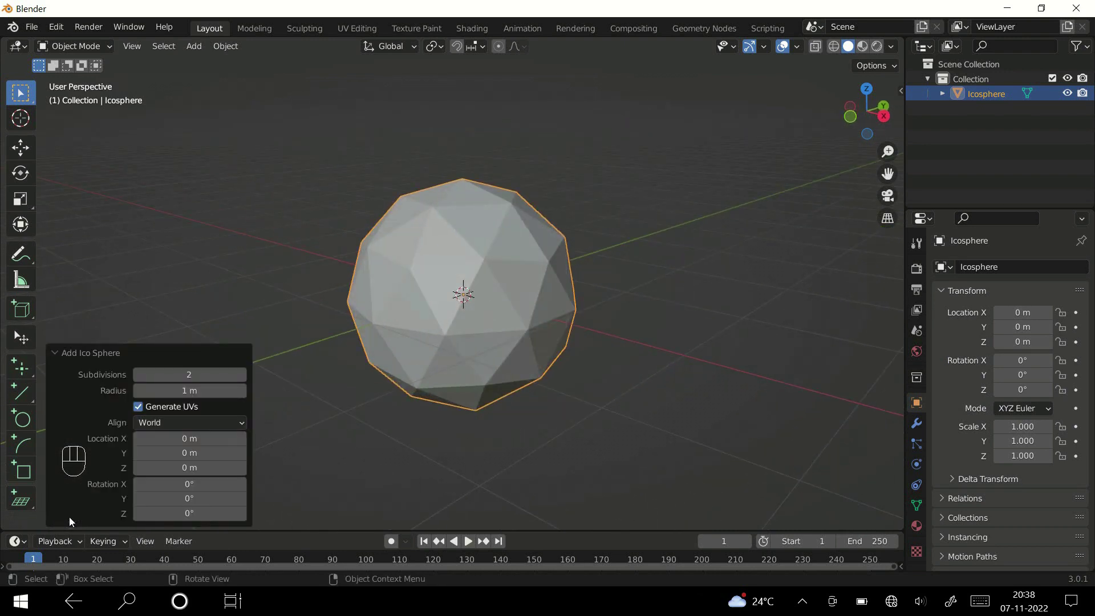
click(243, 375)
click(242, 375)
click(242, 375)
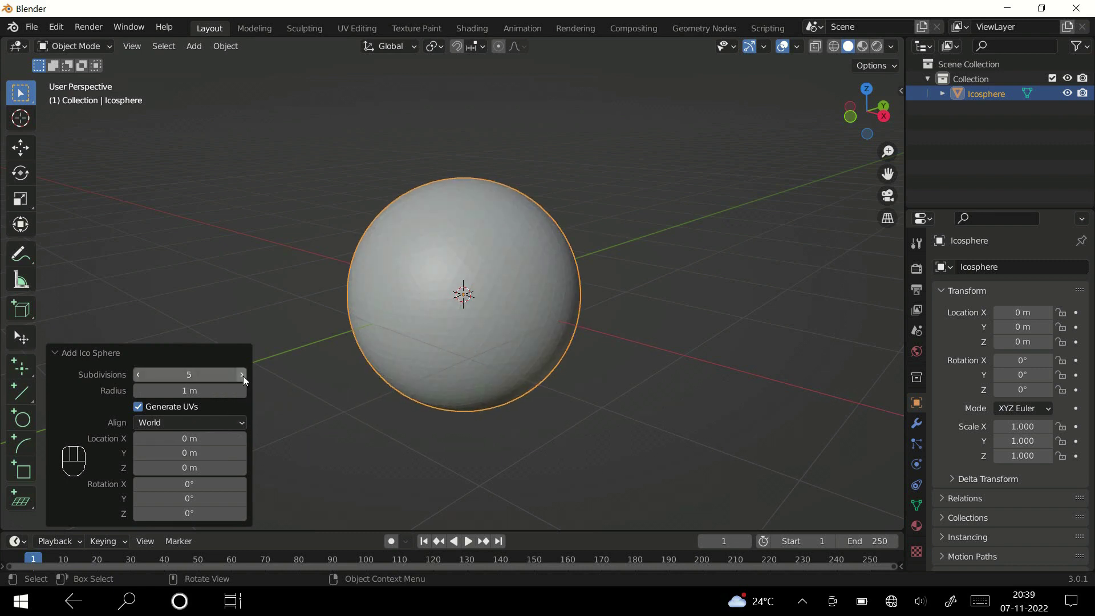
click(243, 375)
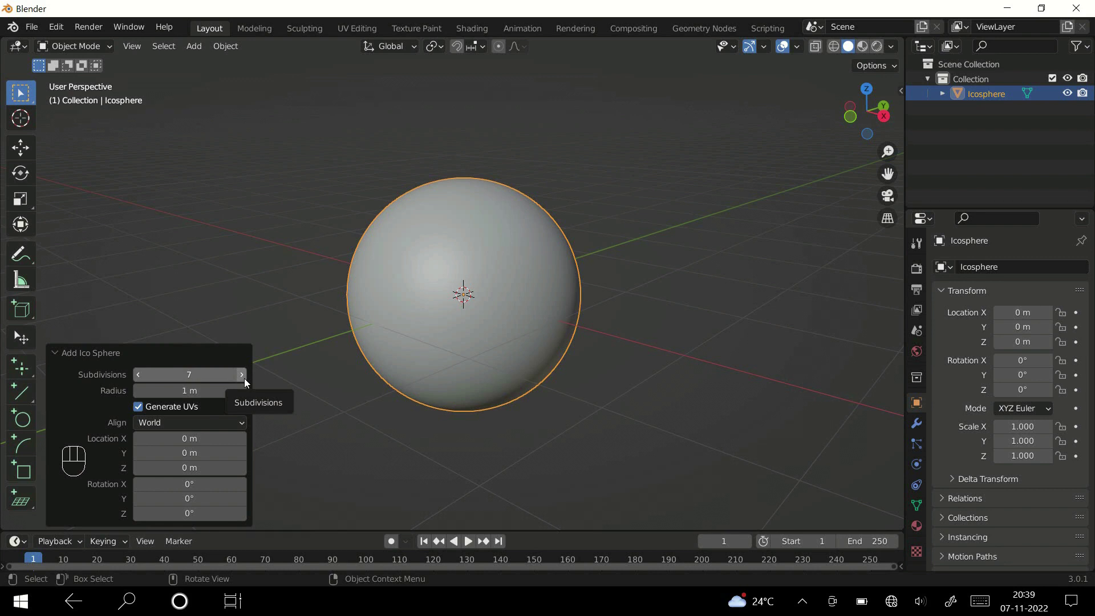
middle_drag(402, 293, 488, 294)
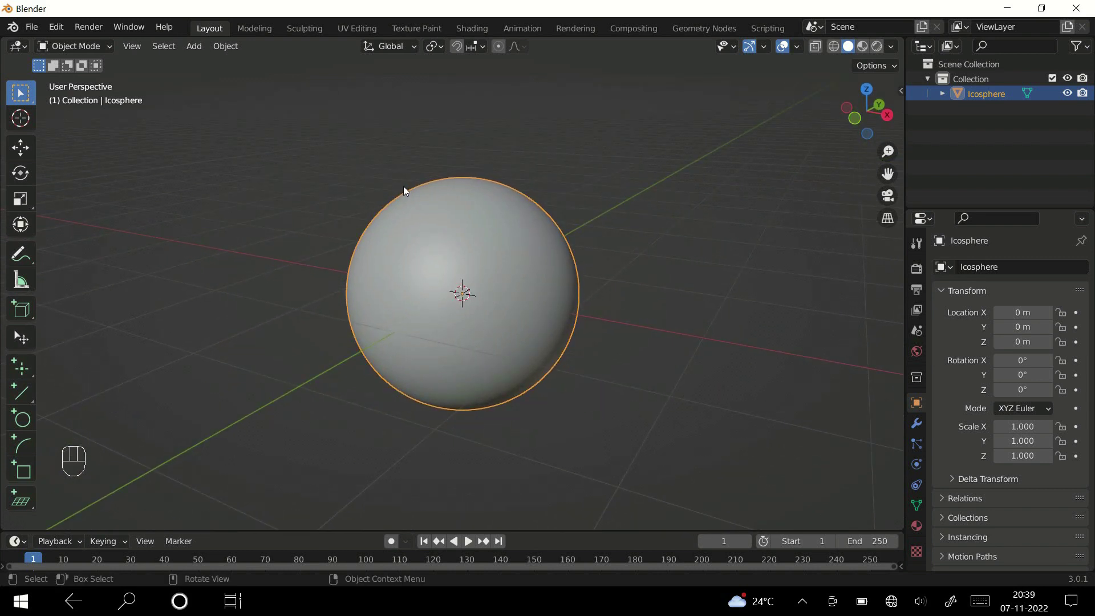
Switch to the Sculpting workspace and widen the brush toolbar to two columns
click(101, 45)
click(305, 30)
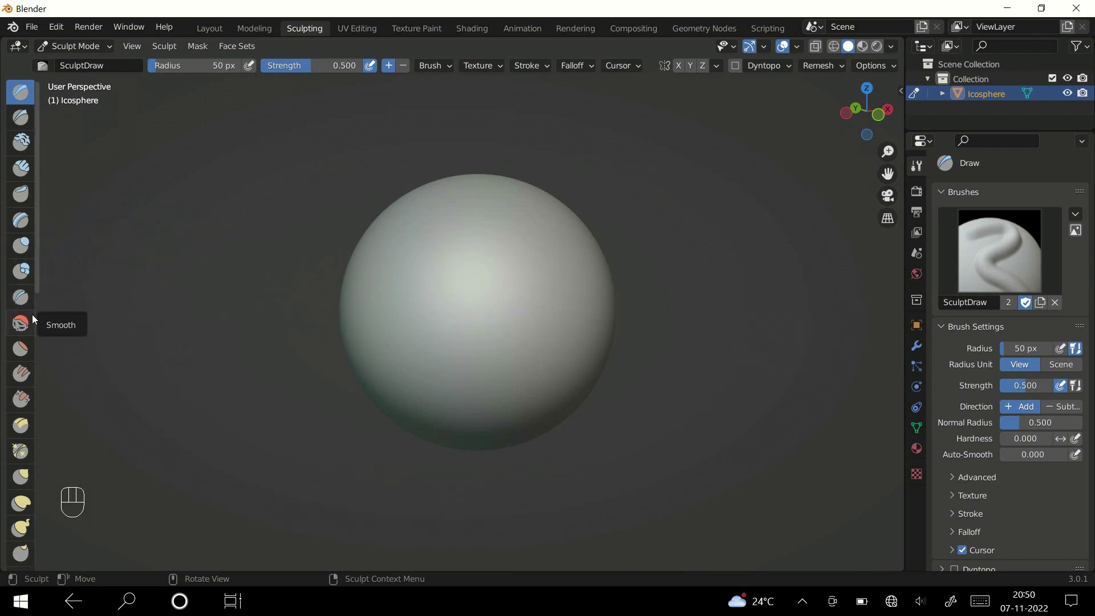
drag(34, 317, 65, 317)
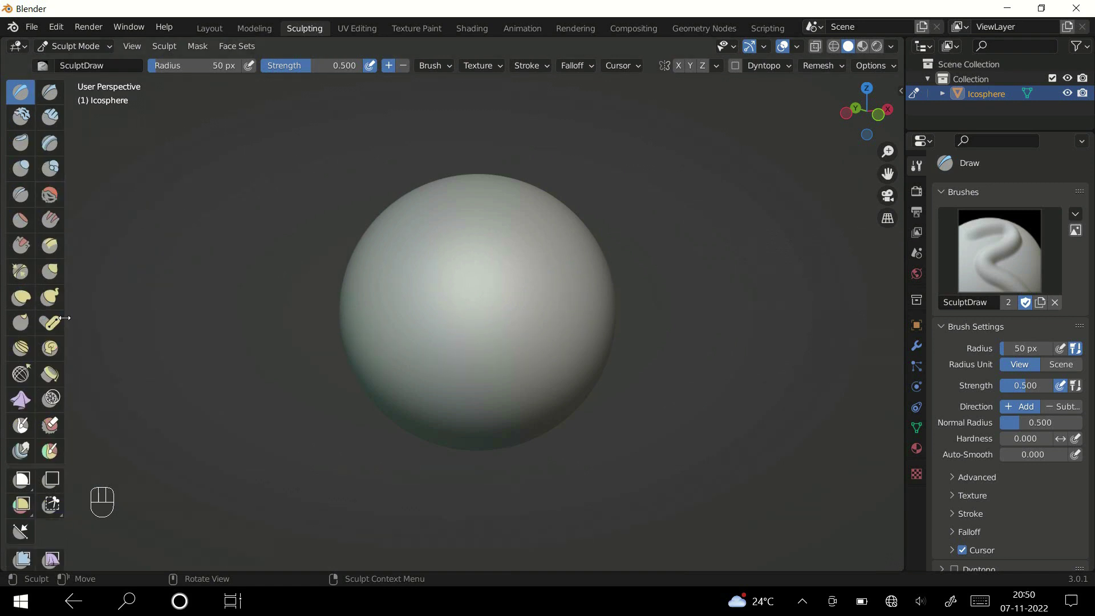
Expand the toolbar to show the brush names, look through the whole list, and shrink it back to two columns
drag(64, 318, 141, 313)
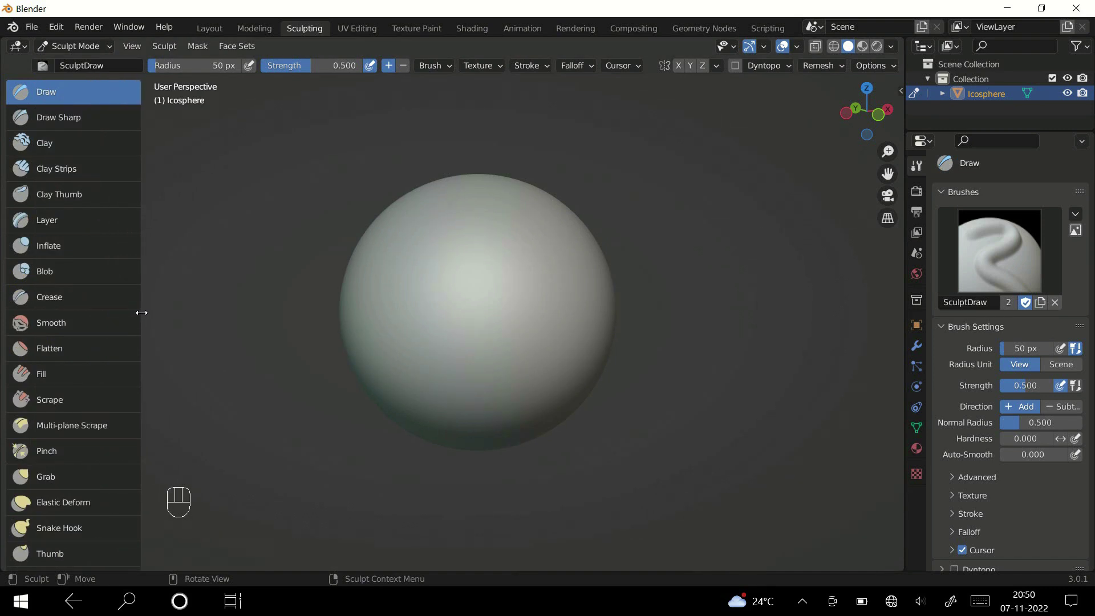
scroll(84, 343, down, 5)
scroll(77, 369, down, 10)
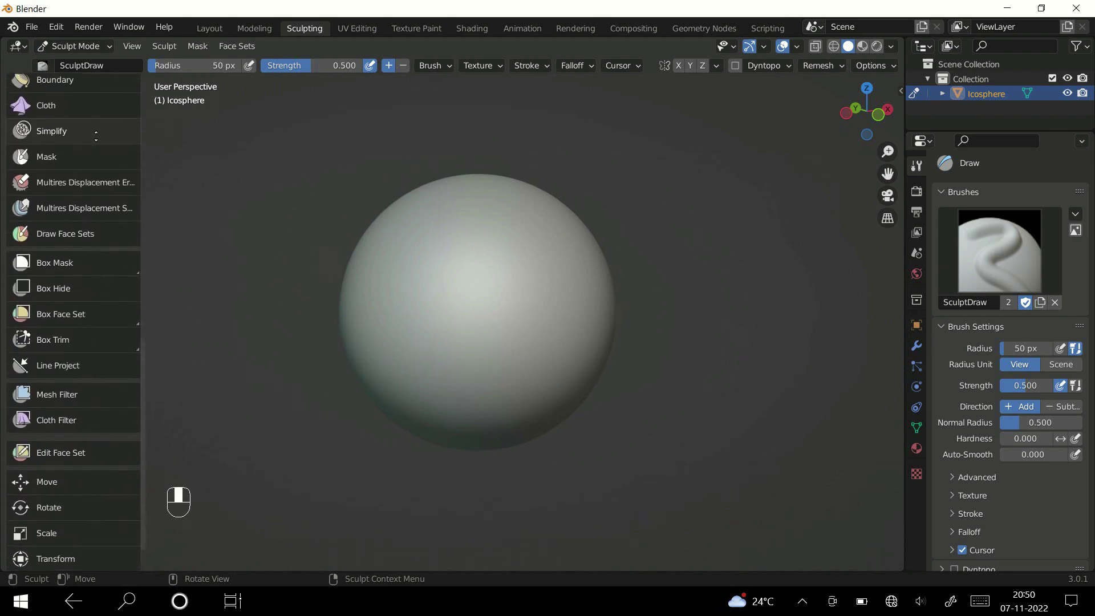
scroll(95, 131, down, 1)
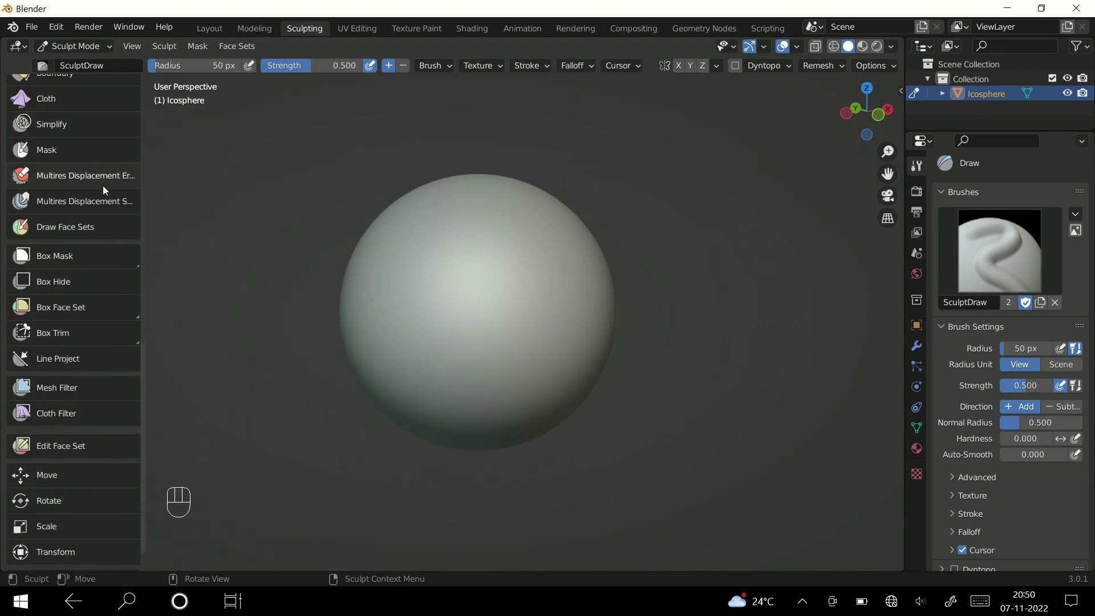
drag(139, 242, 62, 258)
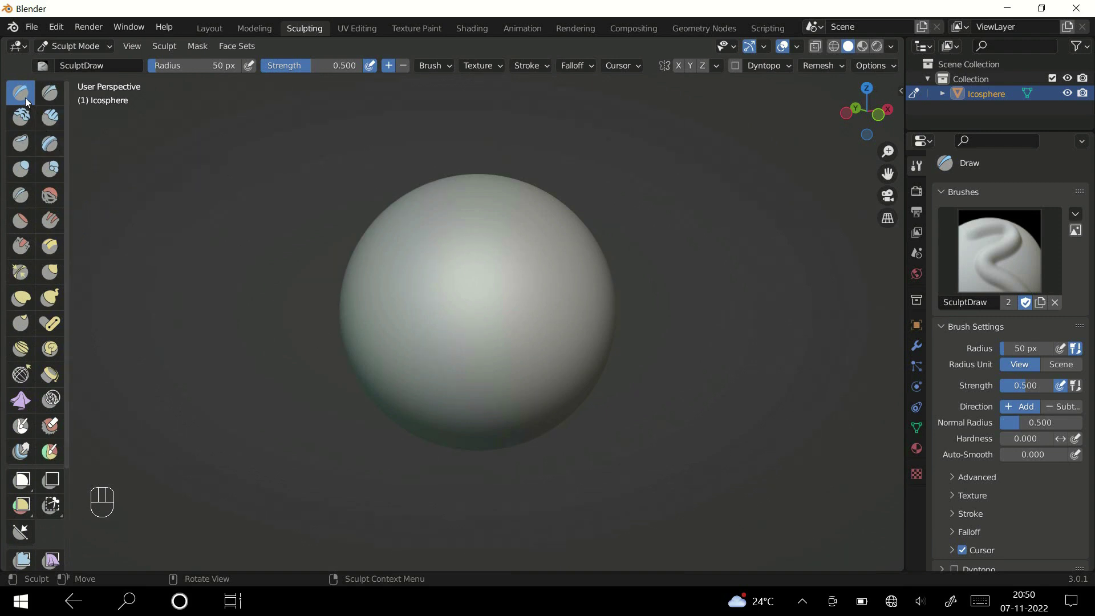
Try Draw brush strokes across the sphere's surface at 50 px radius and 0.500 strength, and undo them
key(ctrl+z)
mouse_move(542, 254)
mouse_down()
mouse_move(471, 340)
mouse_move(411, 252)
mouse_move(427, 263)
mouse_up()
middle_drag(499, 350, 595, 348)
drag(361, 299, 329, 331)
drag(439, 358, 508, 385)
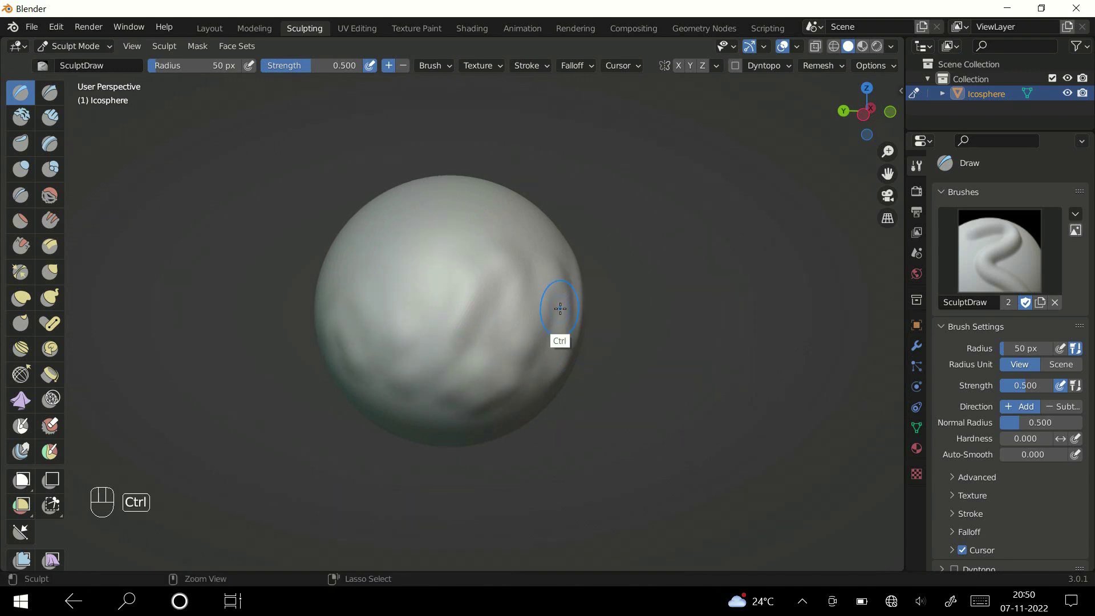
key(ctrl+z)
key(ctrl+z)
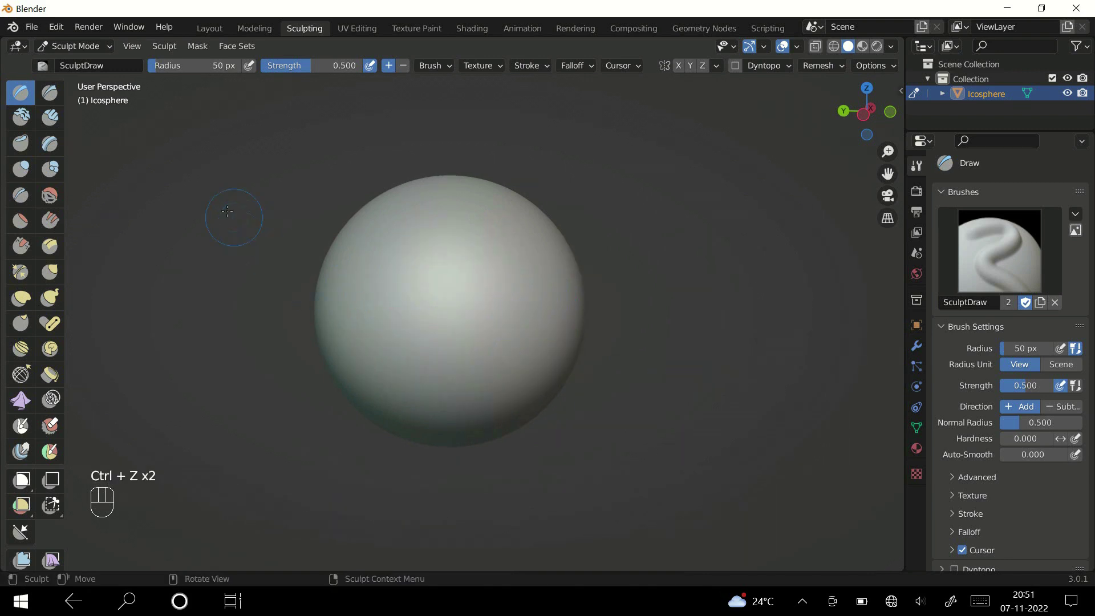
Try carving strokes across the sphere with the Draw Sharp brush in subtract direction, and undo them
click(50, 91)
drag(397, 287, 380, 281)
mouse_move(418, 324)
mouse_down()
mouse_move(530, 345)
mouse_move(565, 334)
mouse_up()
mouse_move(456, 355)
middle_down()
mouse_move(518, 347)
mouse_move(447, 367)
mouse_move(448, 349)
middle_up()
key(ctrl+z)
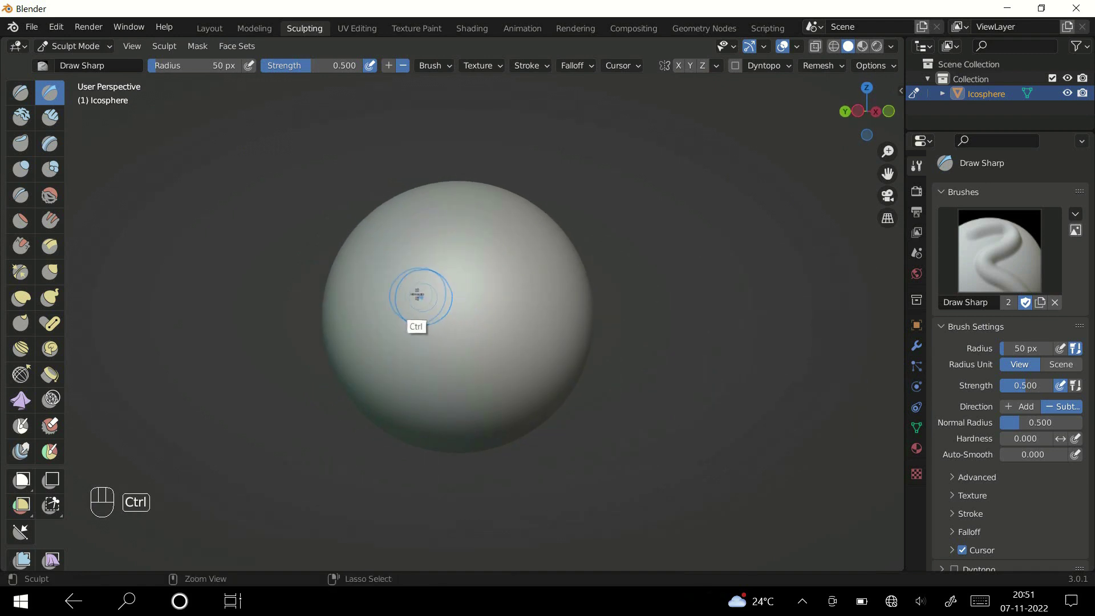
Try an inverted Draw Sharp zigzag stroke across the front of the sphere, and undo it
mouse_move(347, 308)
ctrl+mouse_down()
mouse_move(398, 243)
mouse_move(420, 362)
mouse_move(498, 323)
mouse_move(549, 365)
mouse_move(573, 331)
ctrl+mouse_up()
mouse_move(497, 363)
middle_down()
mouse_move(554, 348)
mouse_move(513, 317)
middle_up()
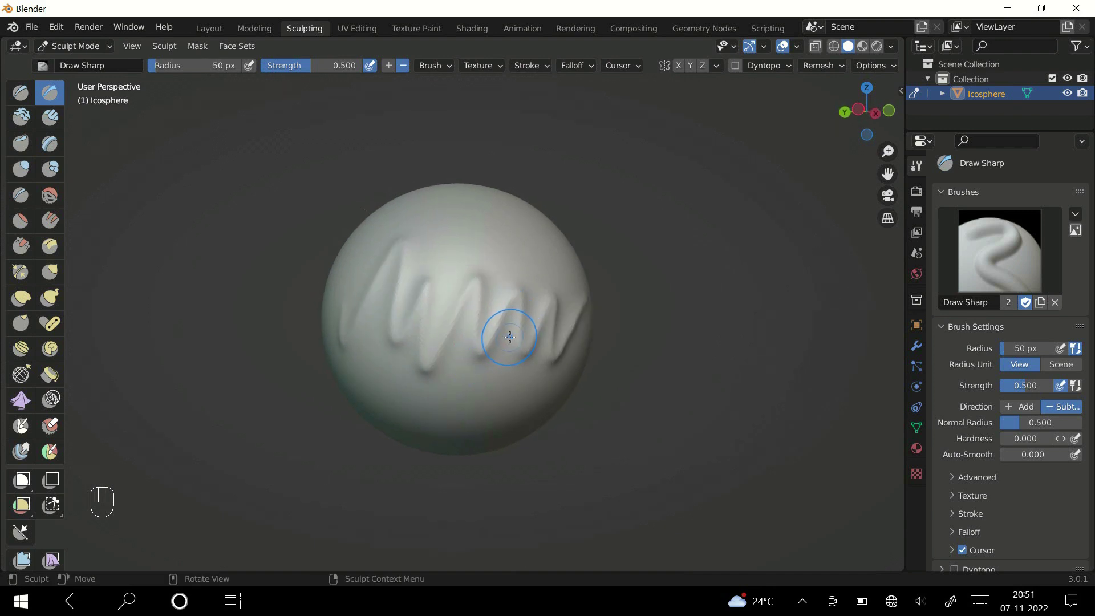
key(ctrl+z)
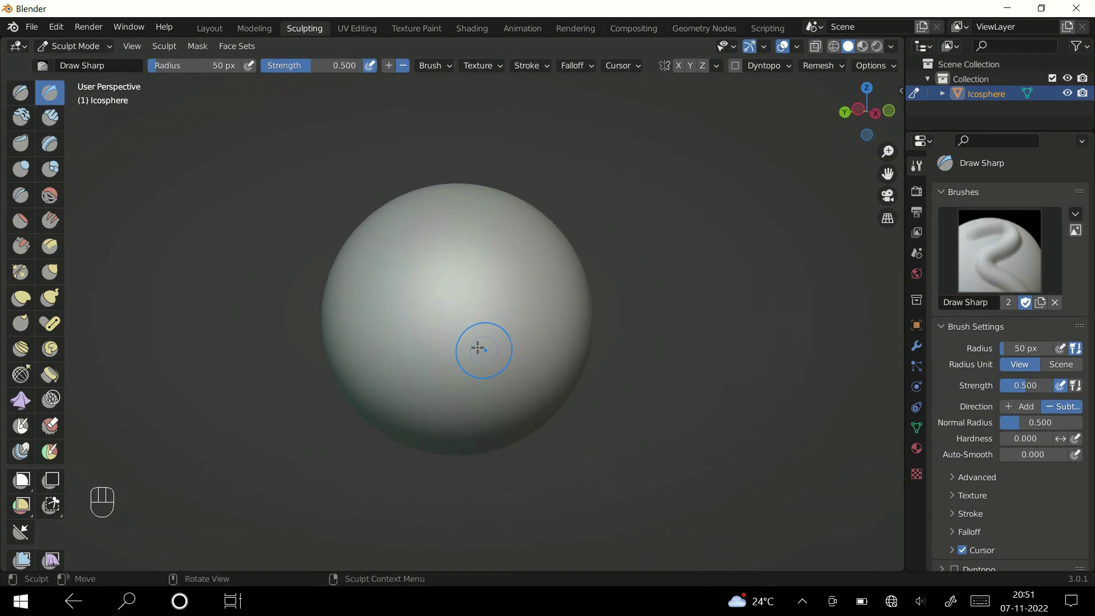
Try layering Clay Strips strokes over the front of the sphere at 0.600 strength, and undo them
click(49, 119)
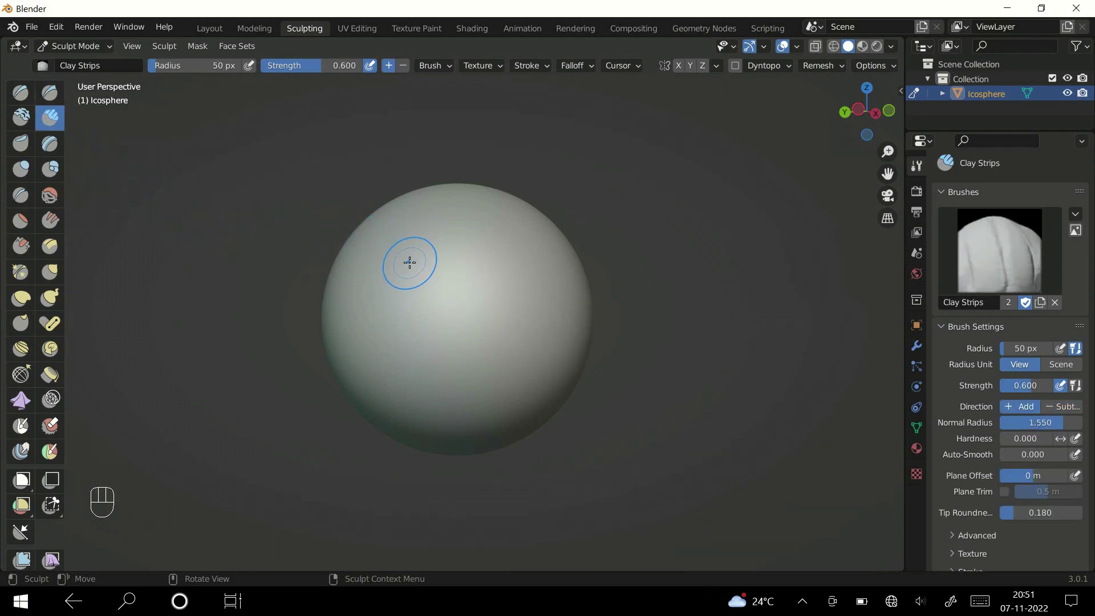
drag(392, 287, 381, 357)
mouse_move(466, 363)
mouse_down()
mouse_move(573, 334)
mouse_move(431, 273)
mouse_up()
mouse_move(430, 359)
mouse_down()
mouse_move(508, 393)
mouse_move(538, 306)
mouse_move(517, 361)
mouse_up()
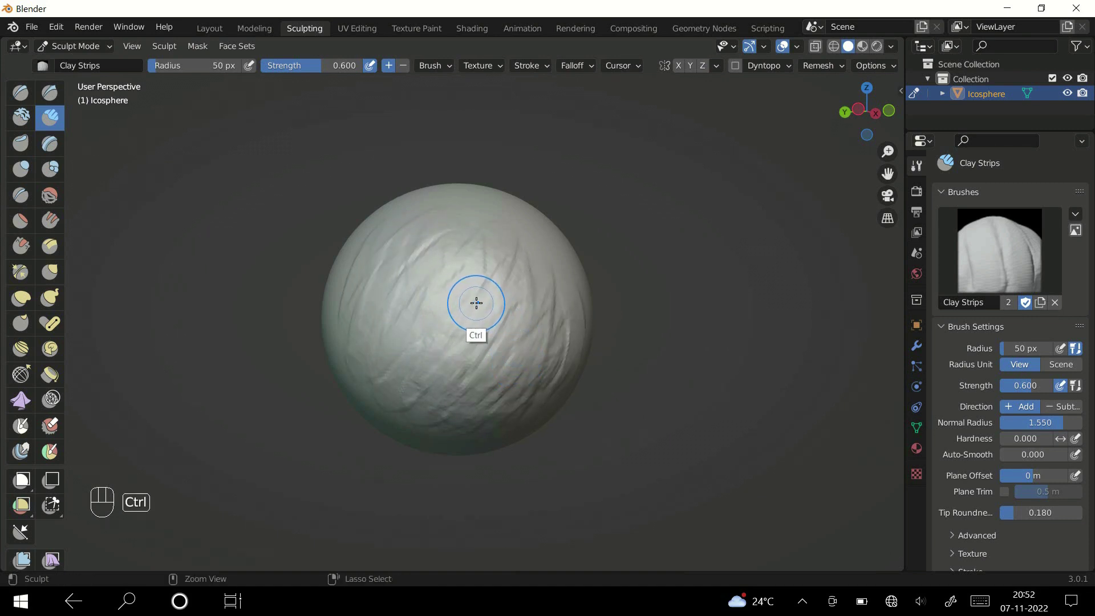
key(ctrl+z)
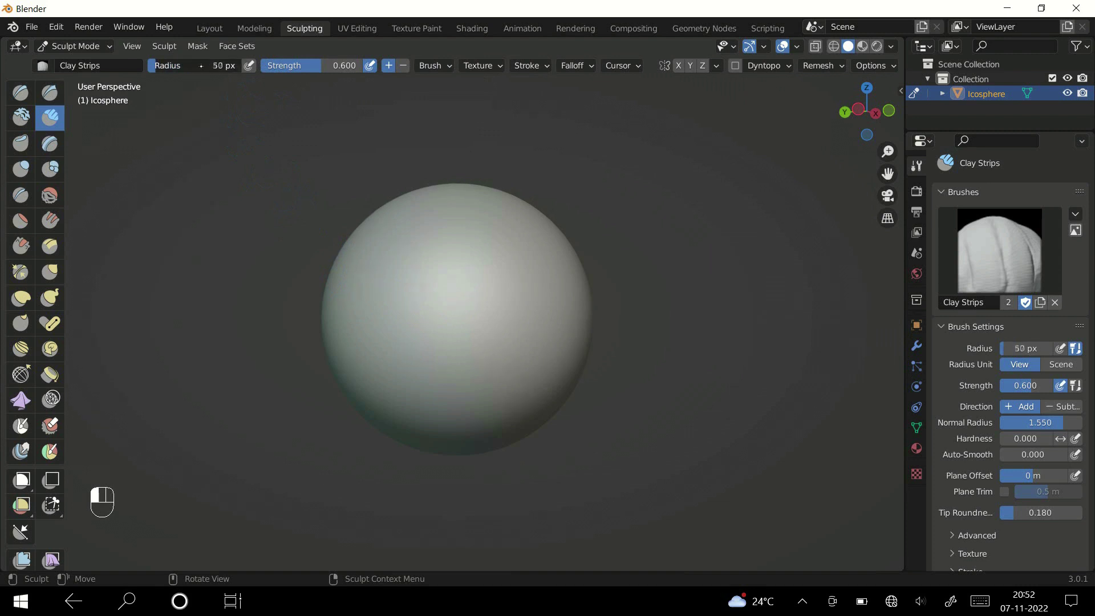
Set the Clay Strips brush's radius to 85 px and its strength to 0.745
drag(200, 66, 207, 66)
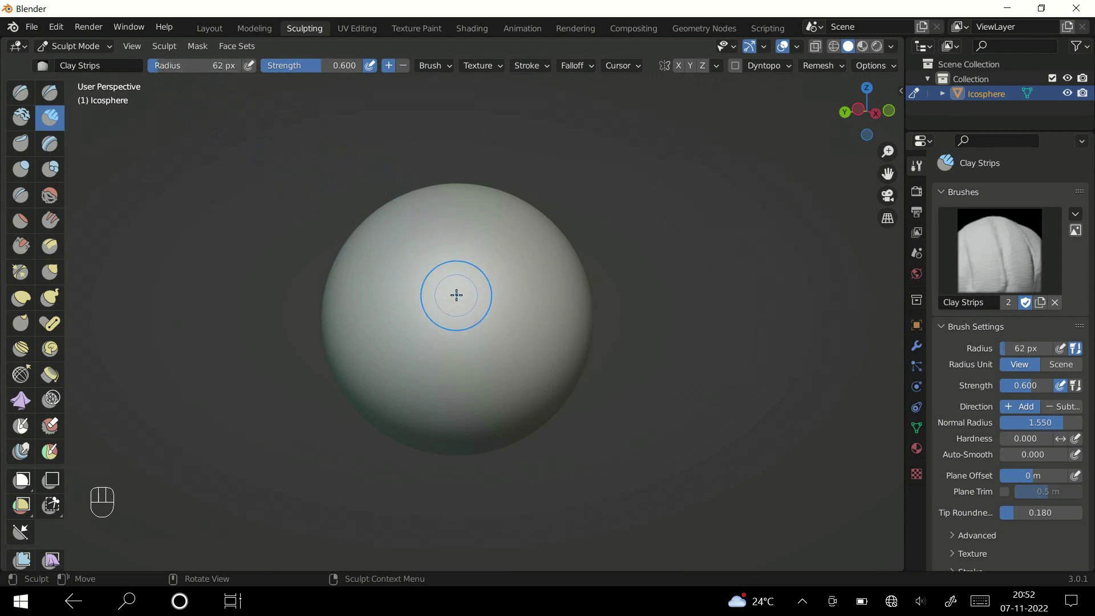
key(f)
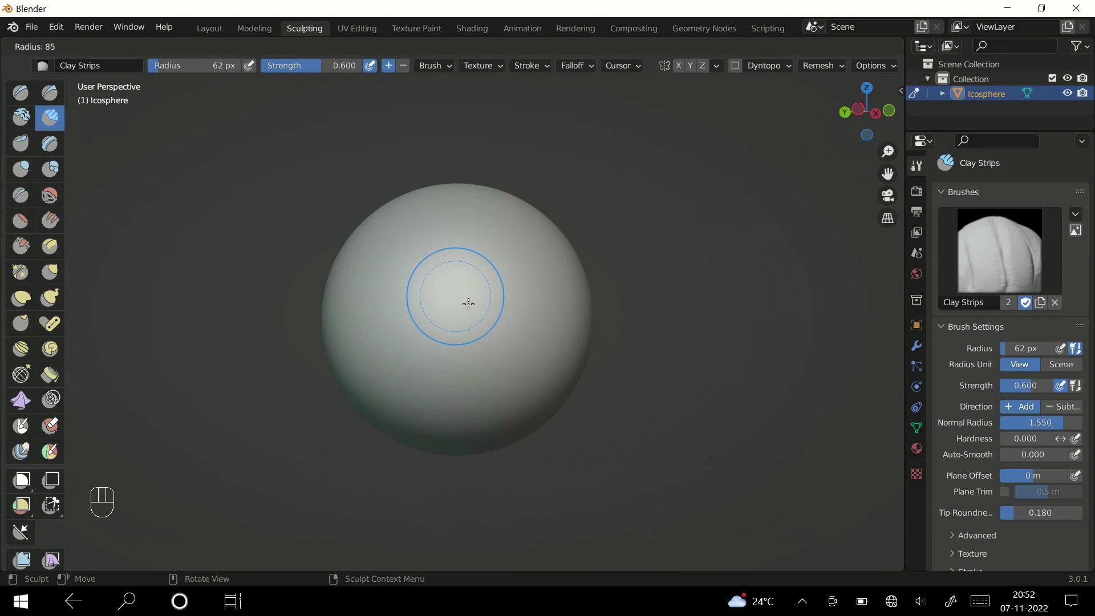
click(469, 301)
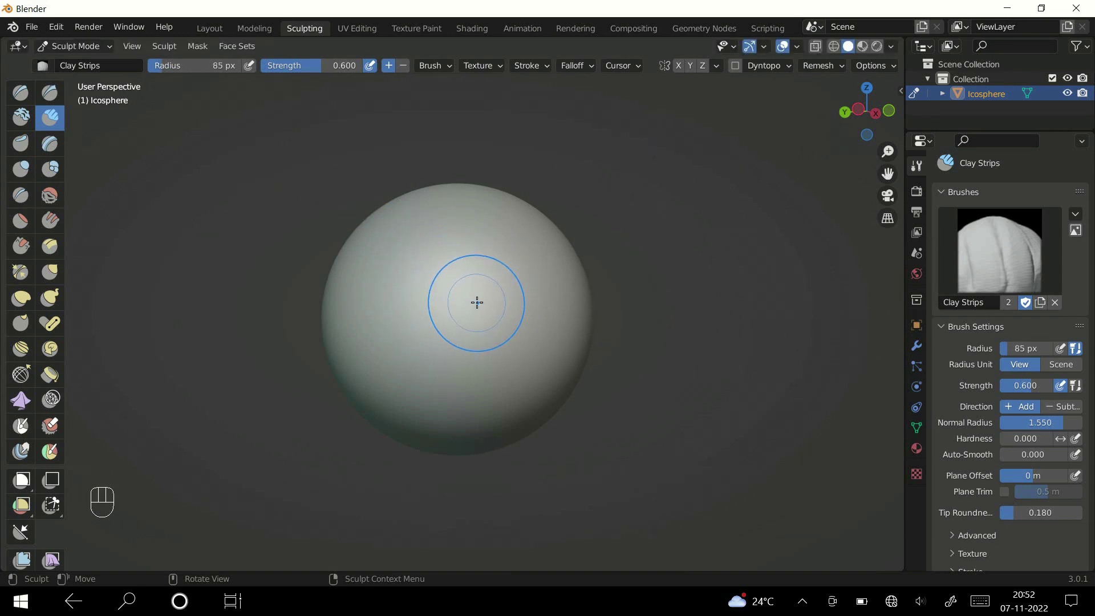
key(shift+f)
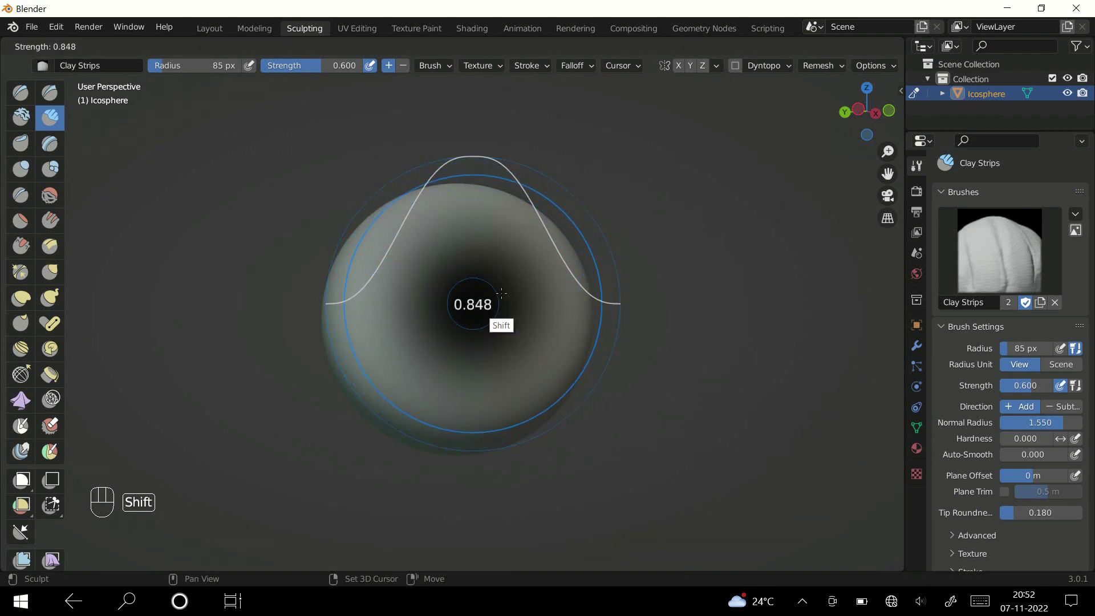
click(491, 311)
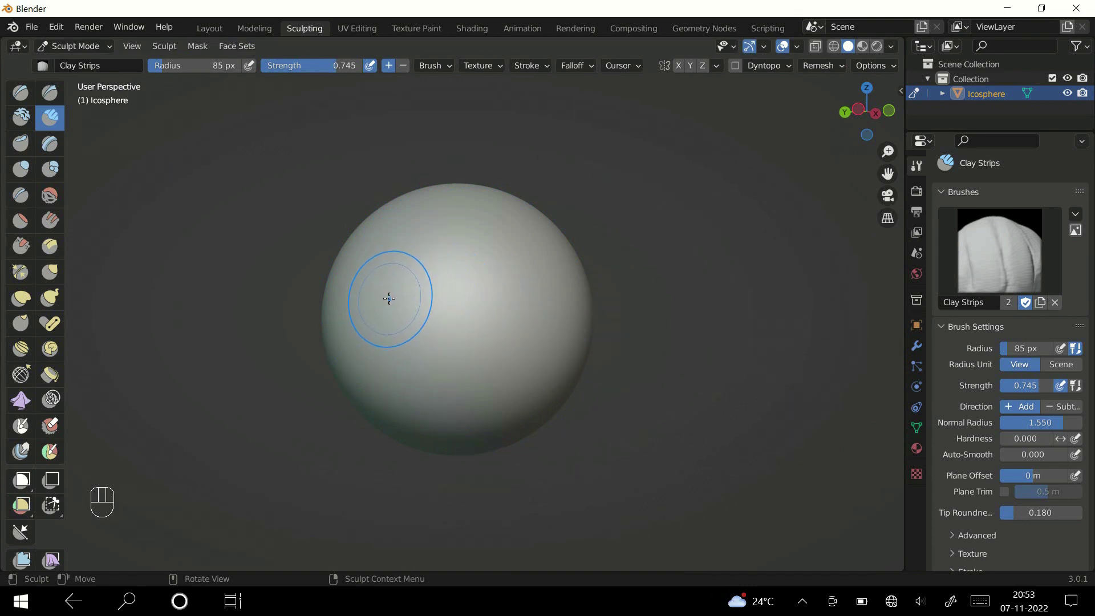
Try Clay Thumb strokes over the front of the sphere at 0.500 strength
click(20, 143)
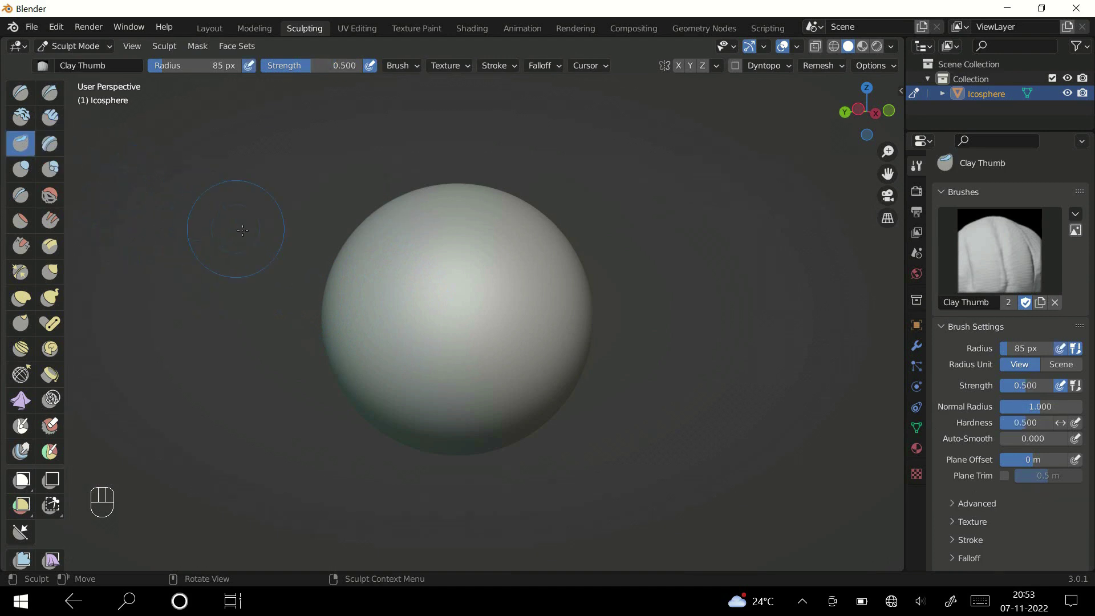
drag(368, 262, 401, 280)
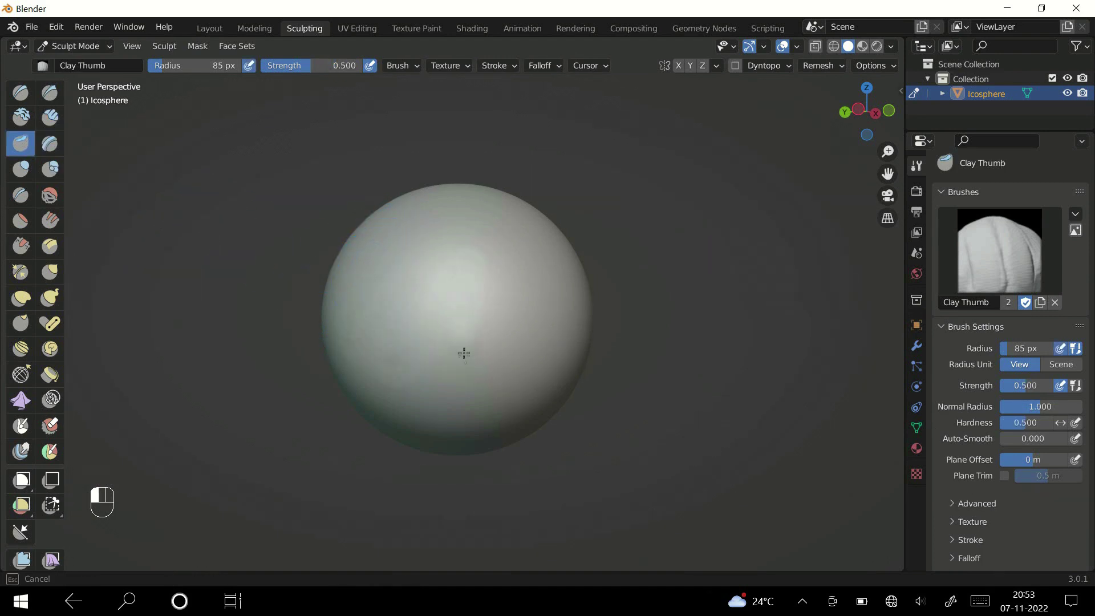
drag(580, 303, 579, 313)
drag(503, 384, 455, 254)
Change the Clay Thumb brush's strength and try further strokes on the sphere
key(shift+f)
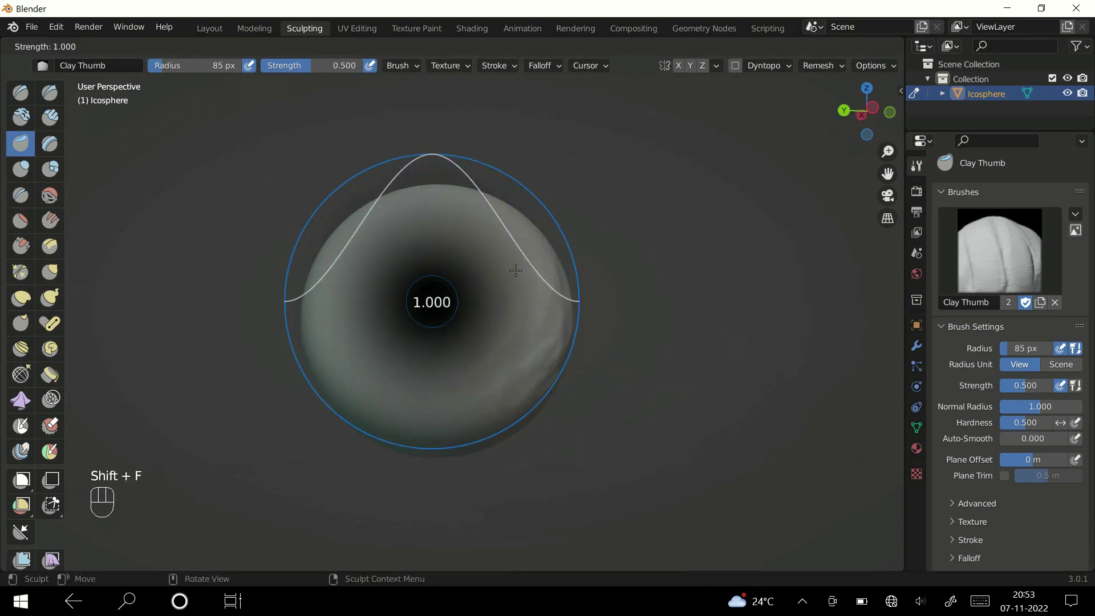
click(515, 270)
mouse_move(360, 299)
mouse_down()
mouse_move(392, 282)
mouse_move(471, 287)
mouse_move(465, 303)
mouse_up()
middle_drag(465, 304, 476, 261)
drag(383, 368, 489, 276)
middle_drag(429, 308, 474, 312)
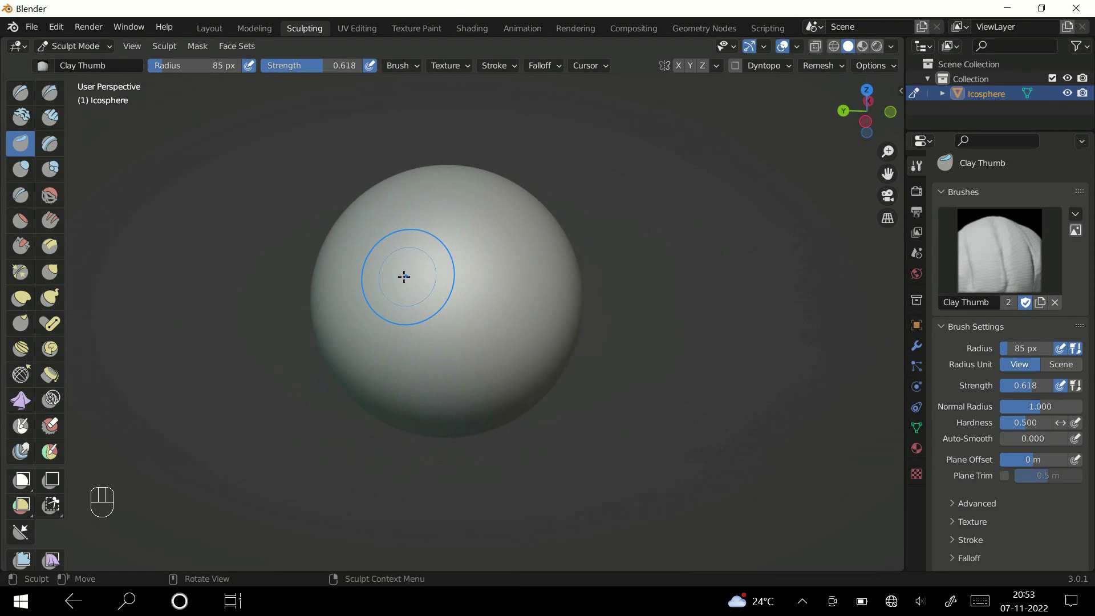
Try a winding Layer brush stroke across the sphere at 1.000 strength and 0.05 m height
click(50, 143)
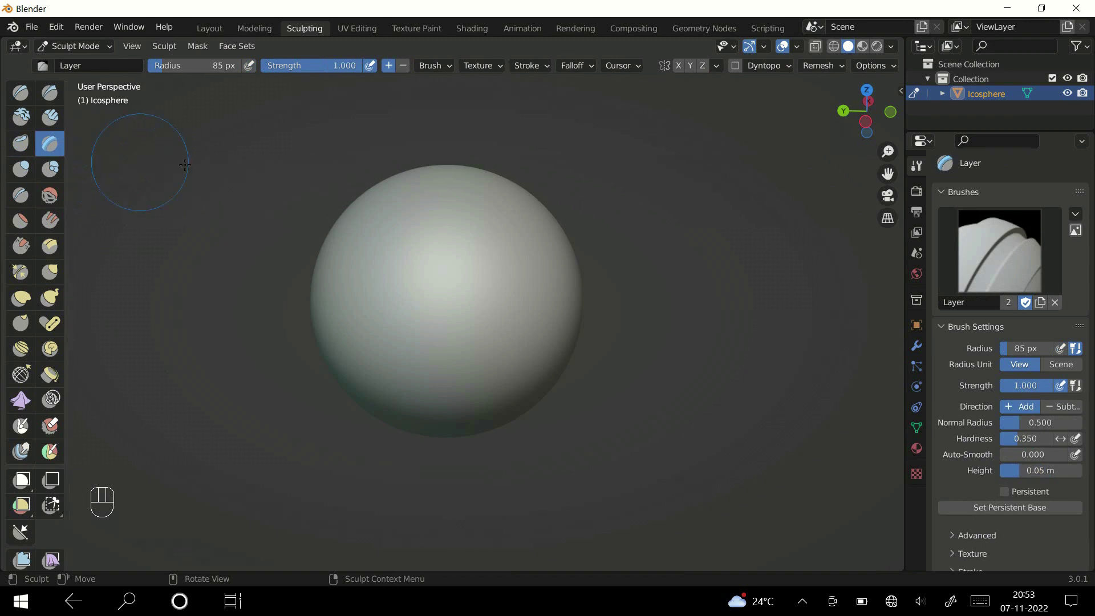
mouse_move(358, 300)
mouse_down()
mouse_move(399, 238)
mouse_move(452, 207)
mouse_move(419, 348)
mouse_move(518, 262)
mouse_move(533, 337)
mouse_move(513, 365)
mouse_up()
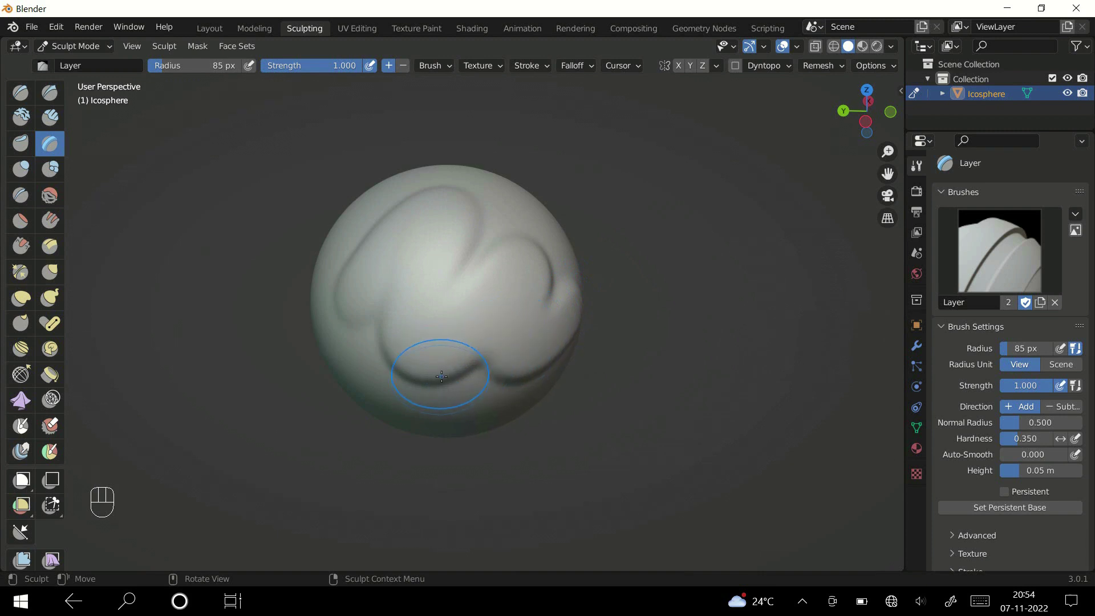
middle_drag(442, 377, 536, 372)
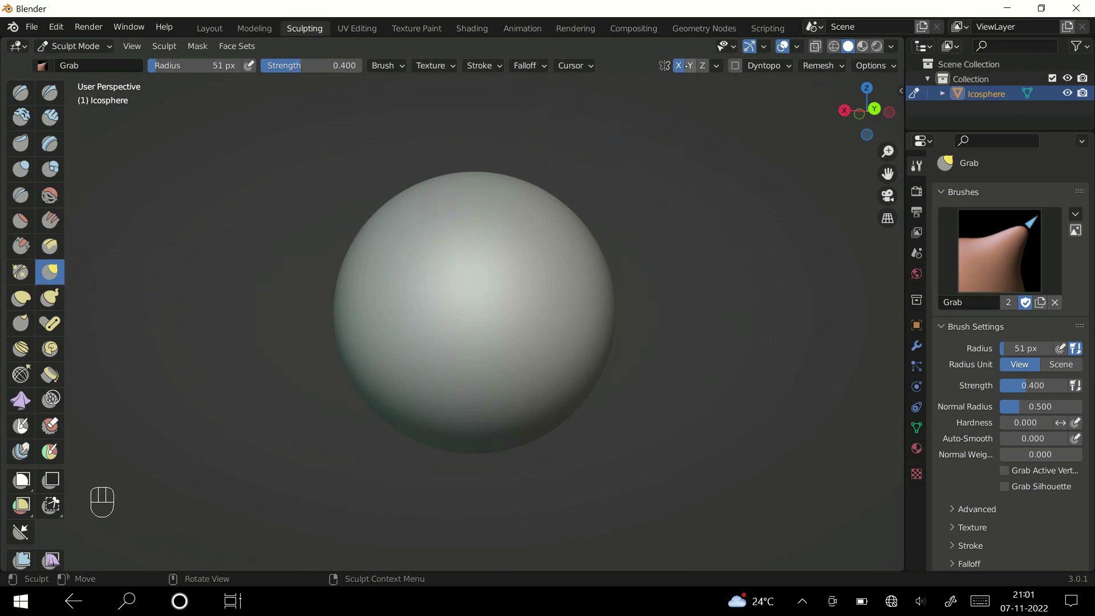
Set the Grab brush's radius to 224 px and pull the sphere's side inward and down with X symmetry
middle_drag(601, 213, 545, 255)
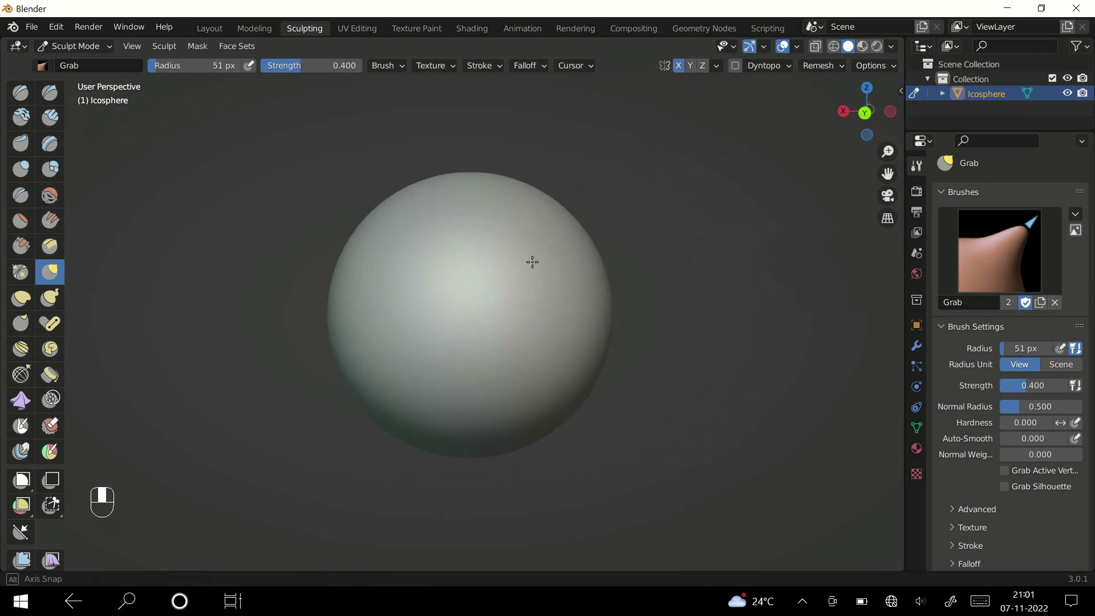
key(f)
click(649, 239)
mouse_move(607, 306)
mouse_down()
mouse_move(577, 315)
mouse_move(590, 342)
mouse_move(571, 342)
mouse_move(579, 371)
mouse_up()
Reshape the lower part of the sphere with the Grab brush, flattening its underside
mouse_move(581, 375)
middle_down()
mouse_move(566, 297)
mouse_move(482, 323)
mouse_move(450, 350)
middle_up()
mouse_move(450, 350)
mouse_down()
mouse_move(462, 418)
mouse_move(462, 371)
mouse_up()
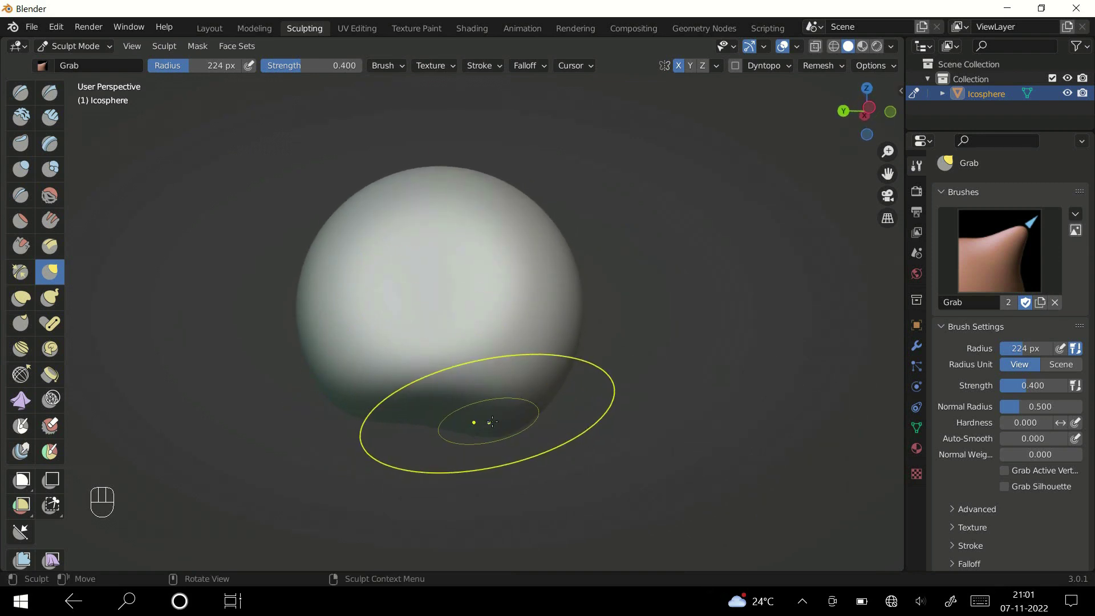
middle_drag(452, 396, 432, 421)
mouse_move(506, 372)
middle_down()
mouse_move(580, 403)
mouse_move(348, 410)
mouse_move(354, 399)
middle_up()
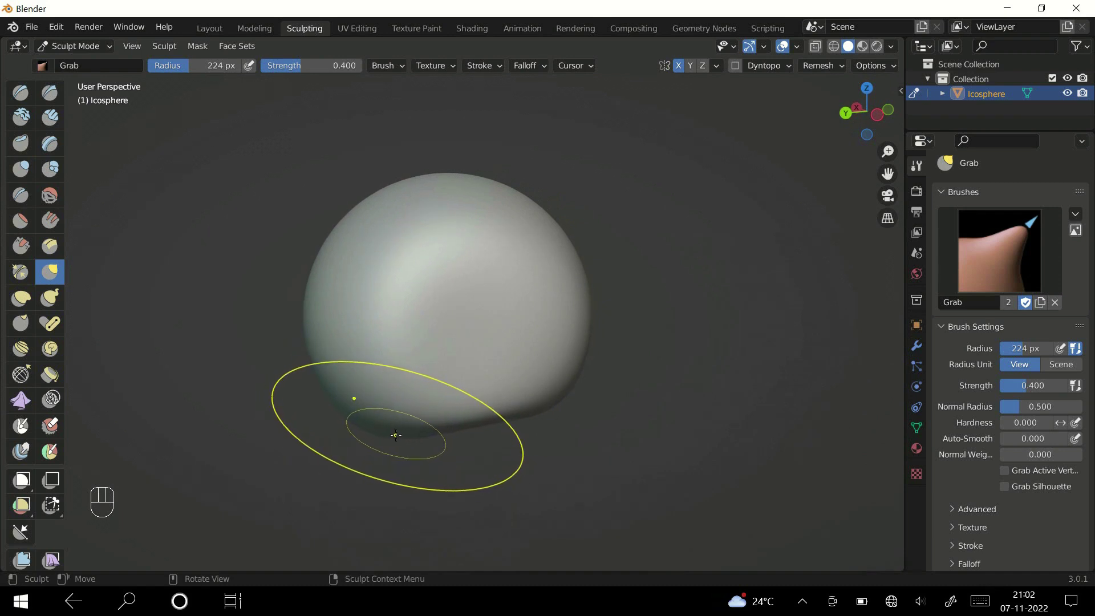
Reshape the sphere's lower part with the Grab brush at 224 px radius so the head narrows towards the chin
drag(327, 393, 365, 382)
mouse_move(365, 382)
middle_down()
mouse_move(403, 391)
mouse_move(489, 367)
middle_up()
mouse_move(472, 377)
mouse_down()
mouse_move(465, 403)
mouse_move(495, 427)
mouse_up()
mouse_move(494, 402)
middle_down()
mouse_move(518, 395)
mouse_move(489, 422)
mouse_move(424, 366)
mouse_move(454, 361)
mouse_move(529, 395)
mouse_move(469, 377)
mouse_move(435, 393)
mouse_move(489, 386)
middle_up()
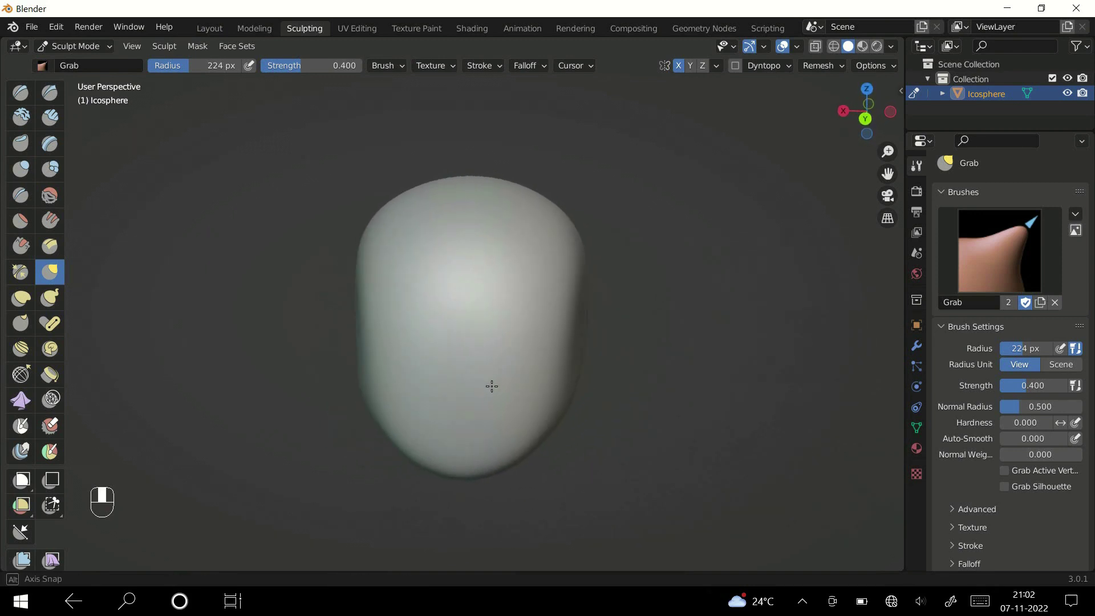
Carve slanted eye sockets into the front of the head with the Draw Sharp brush in Subtract mode, 58 px radius and 0.595 strength
key(f)
click(485, 379)
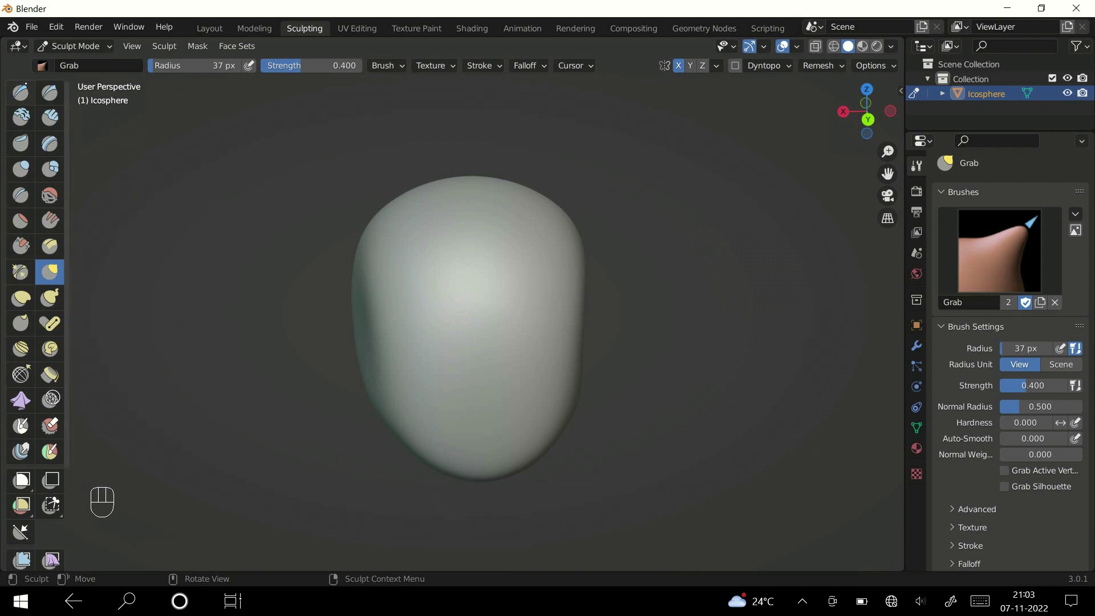
click(50, 92)
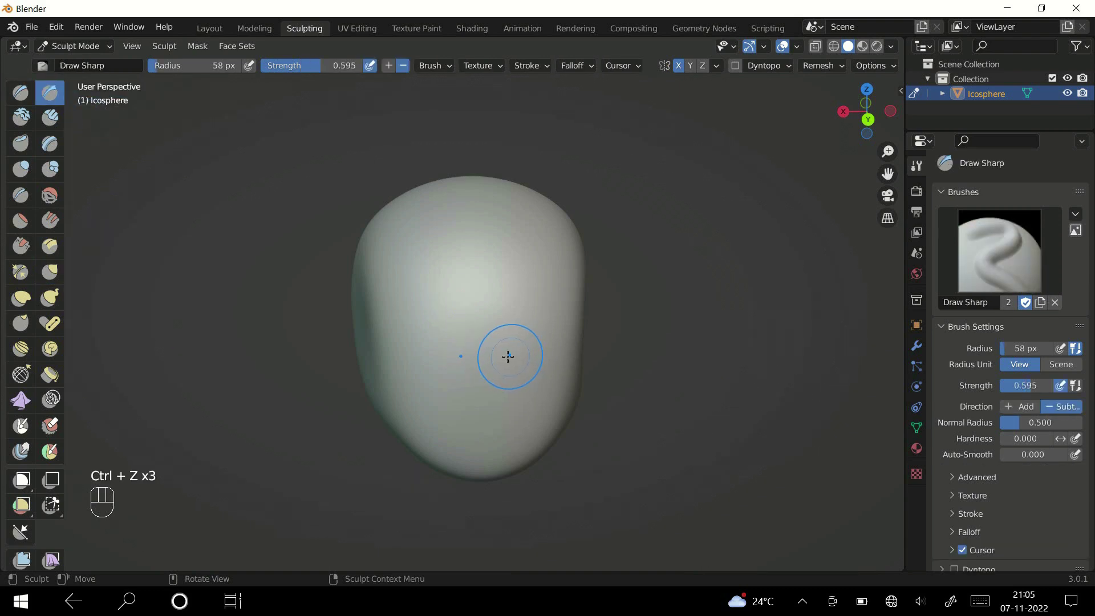
mouse_move(506, 354)
mouse_down()
mouse_move(509, 342)
mouse_move(520, 354)
mouse_move(521, 331)
mouse_move(526, 339)
mouse_move(553, 309)
mouse_up()
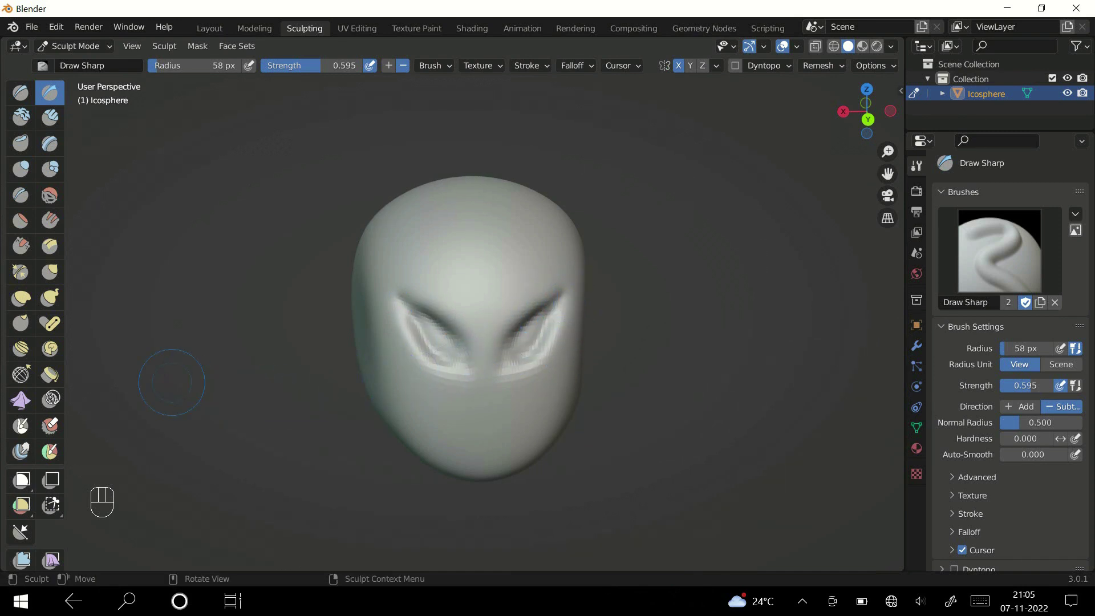
Pull curved horns out of the head's upper sides with the Snake Hook brush at 58 px and 1.000 strength, and check their mesh in Edit Mode
click(50, 297)
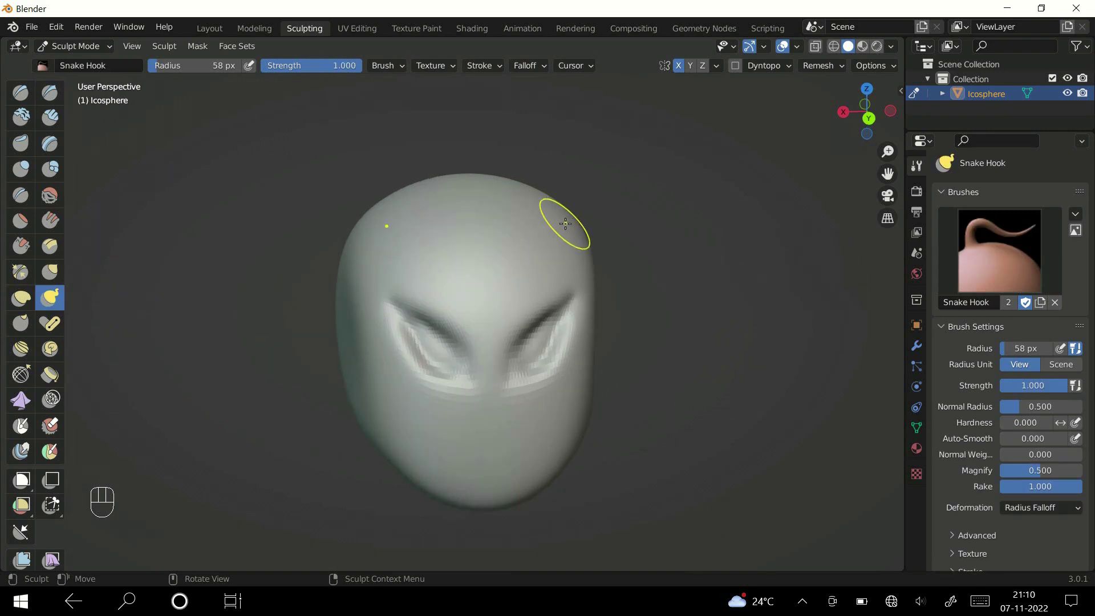
mouse_move(567, 224)
mouse_down()
mouse_move(571, 128)
mouse_move(548, 115)
mouse_up()
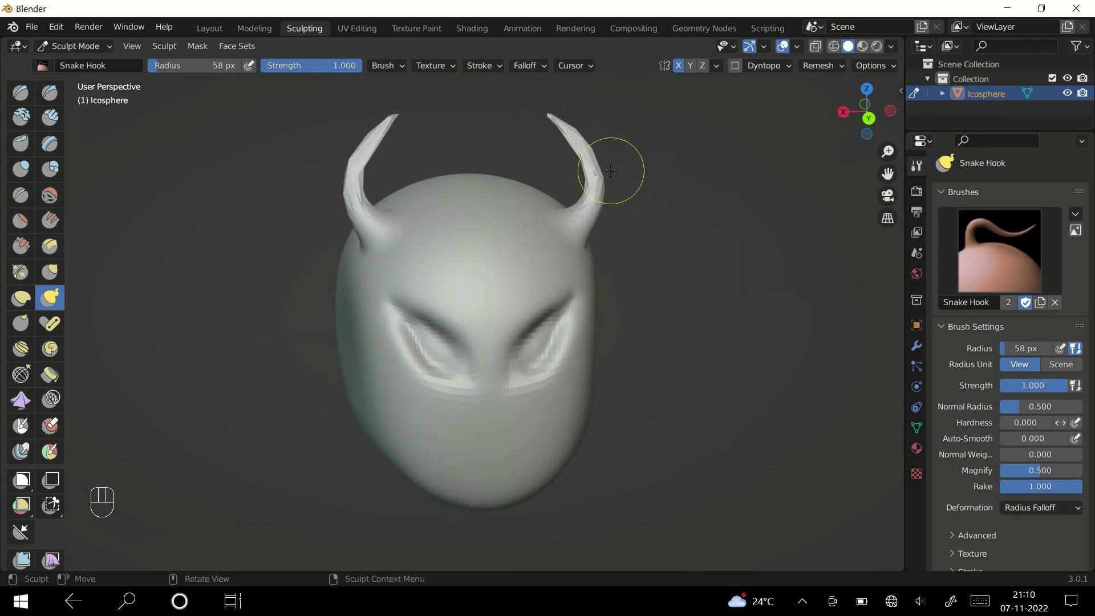
mouse_move(600, 238)
ctrl+middle_down()
mouse_move(611, 240)
mouse_move(618, 283)
mouse_move(628, 232)
mouse_move(624, 280)
mouse_move(632, 263)
ctrl+middle_up()
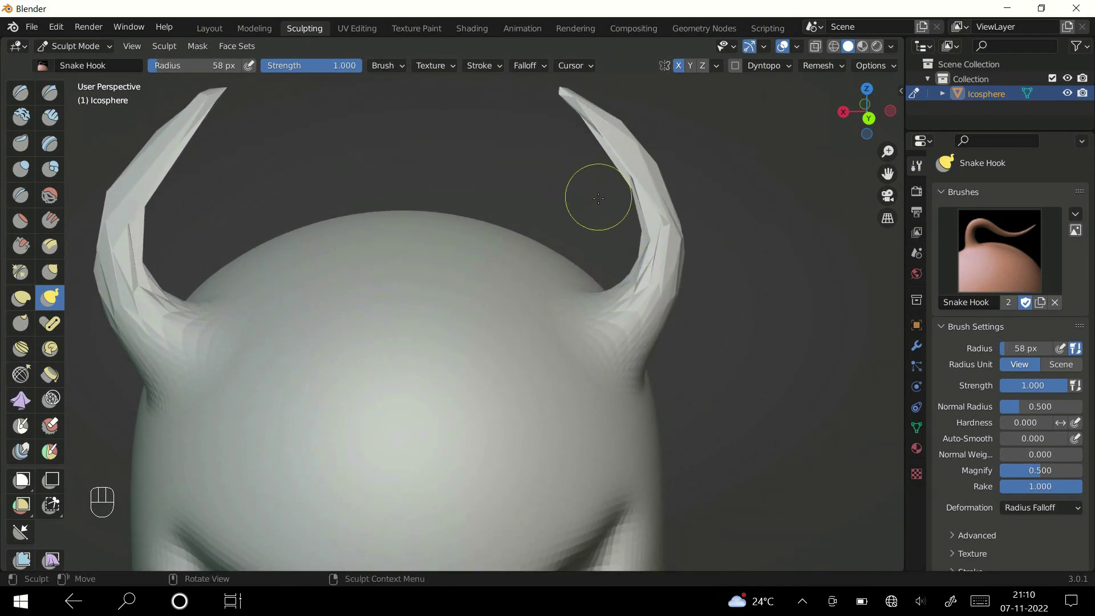
key(Tab)
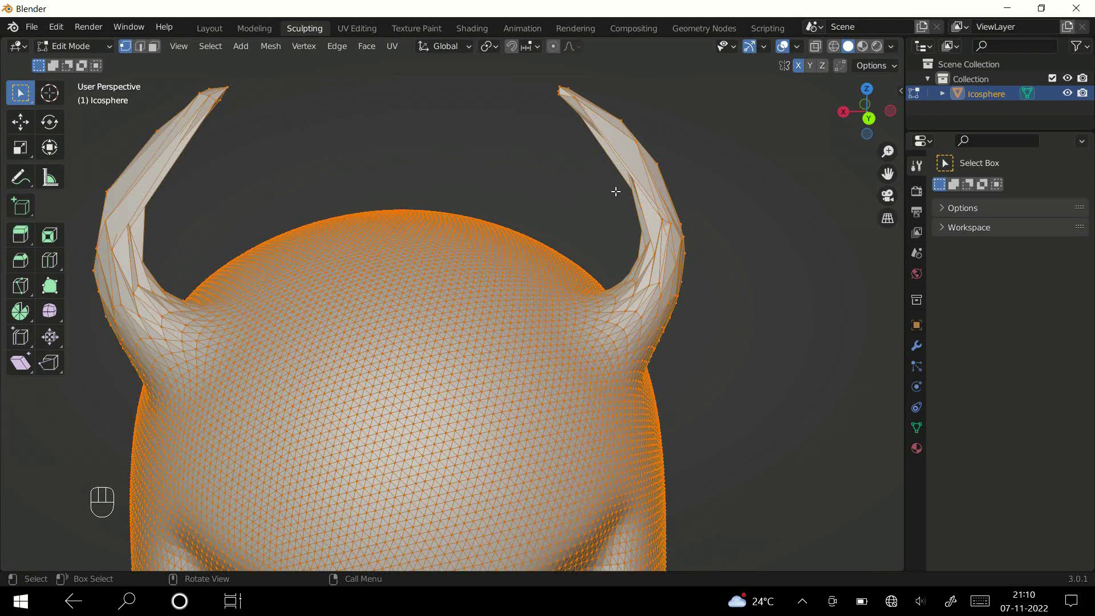
key(Tab)
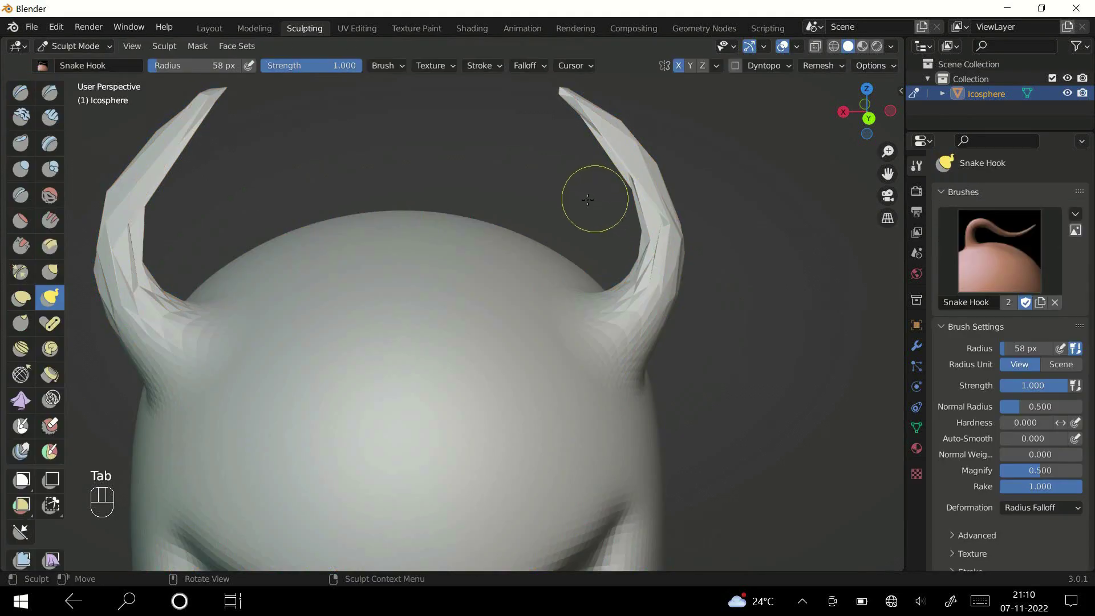
mouse_move(567, 208)
ctrl+middle_down()
mouse_move(568, 302)
mouse_move(562, 276)
mouse_move(603, 203)
mouse_move(590, 236)
ctrl+middle_up()
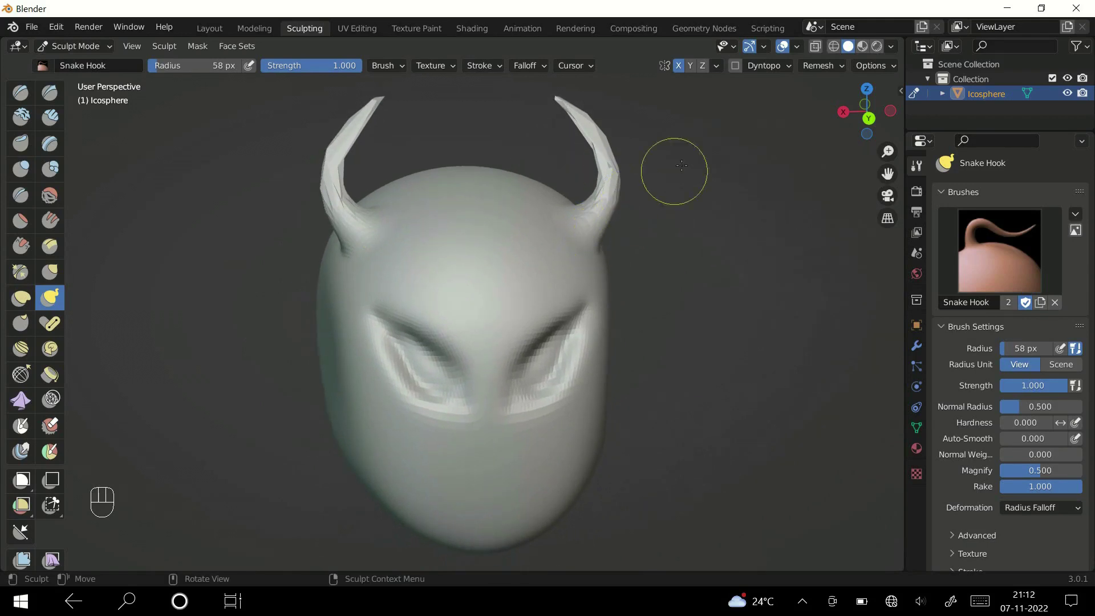
Remesh the head with a voxel size of 0.01 m and examine the new topology around the horns in Edit Mode
click(820, 66)
click(861, 96)
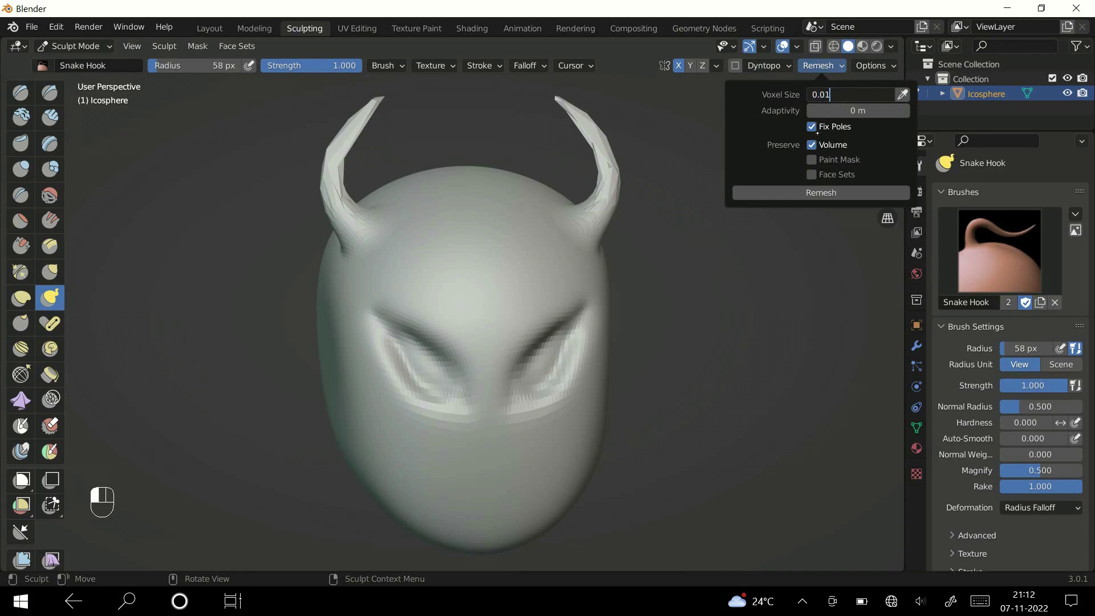
key(Return)
click(827, 192)
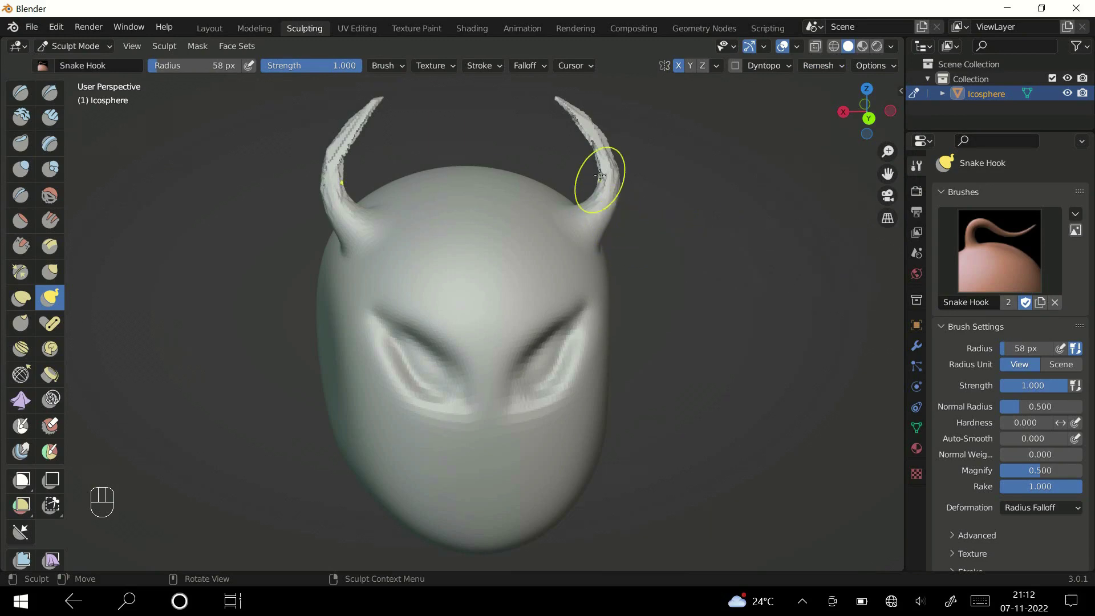
ctrl+middle_drag(599, 215, 531, 333)
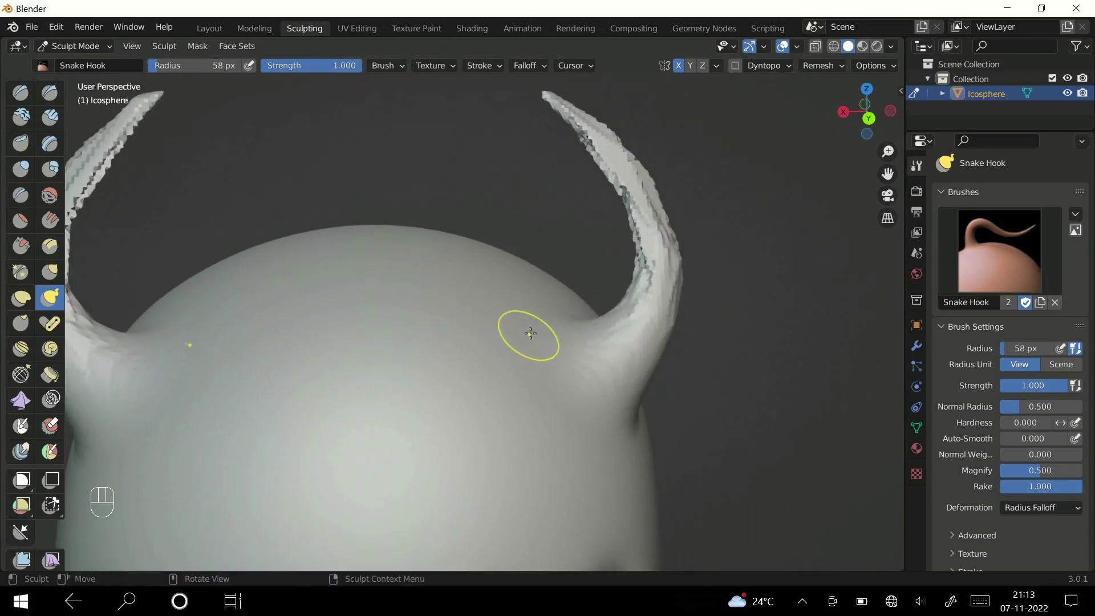
key(Tab)
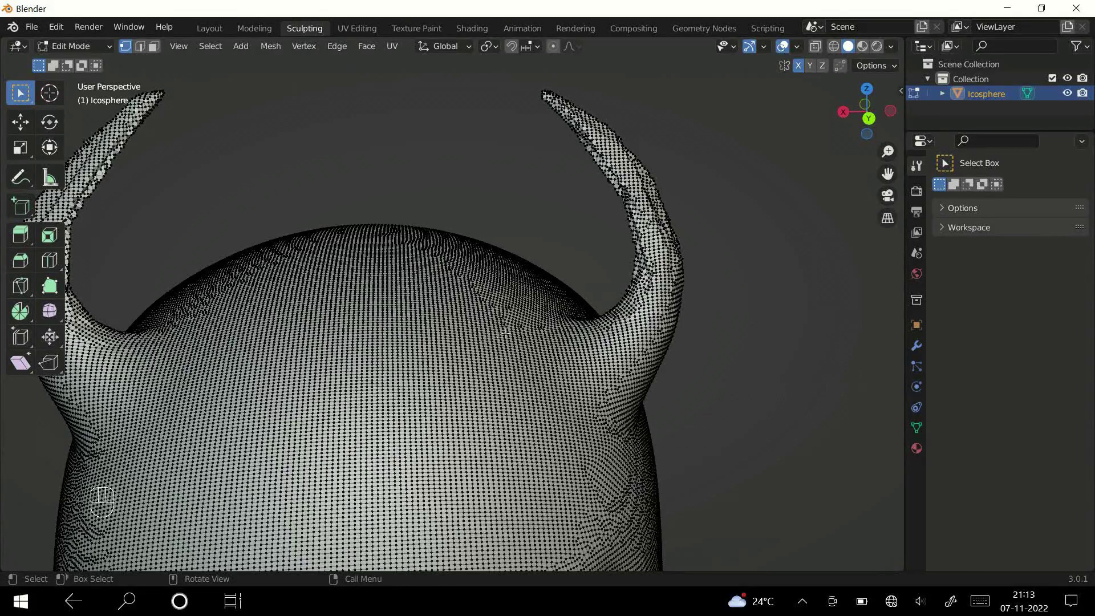
mouse_move(540, 327)
ctrl+middle_down()
mouse_move(540, 374)
mouse_move(580, 251)
mouse_move(579, 278)
mouse_move(582, 266)
ctrl+middle_up()
key(Tab)
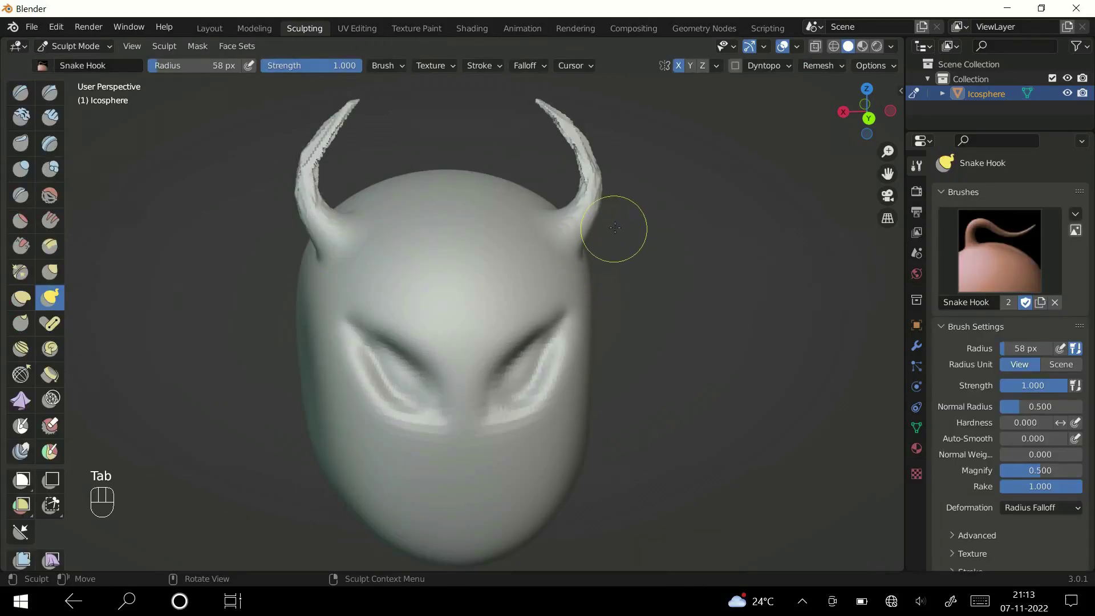
Extend the horn tips into inward curls with the Snake Hook brush
key(ctrl+z)
key(ctrl+z)
drag(542, 103, 521, 119)
middle_drag(708, 184, 623, 222)
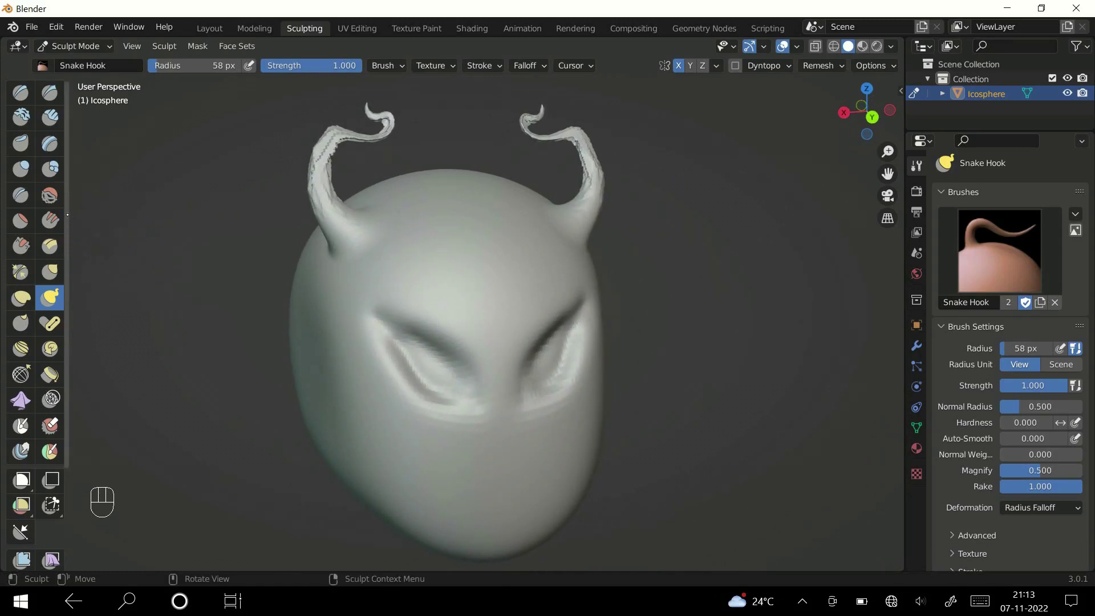
Smooth the rough surface of both horns with the Smooth brush at 58 px radius and 0.700 strength
click(50, 195)
drag(324, 148, 327, 140)
drag(386, 118, 387, 118)
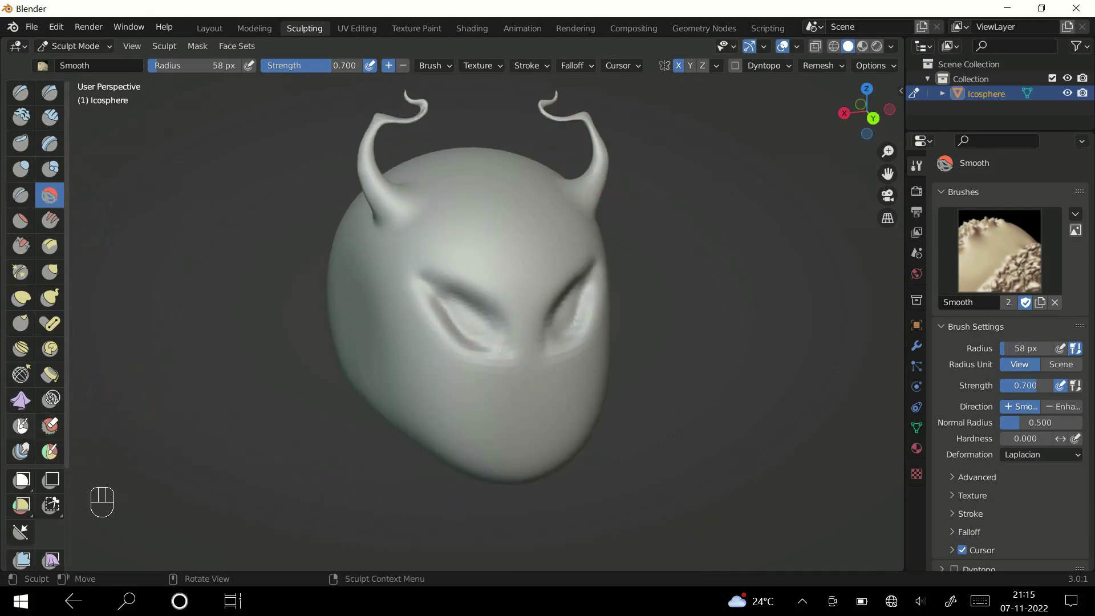
Mask a round patch on each side of the head at 58 px radius and 0.500 strength, and invert the mask
click(21, 424)
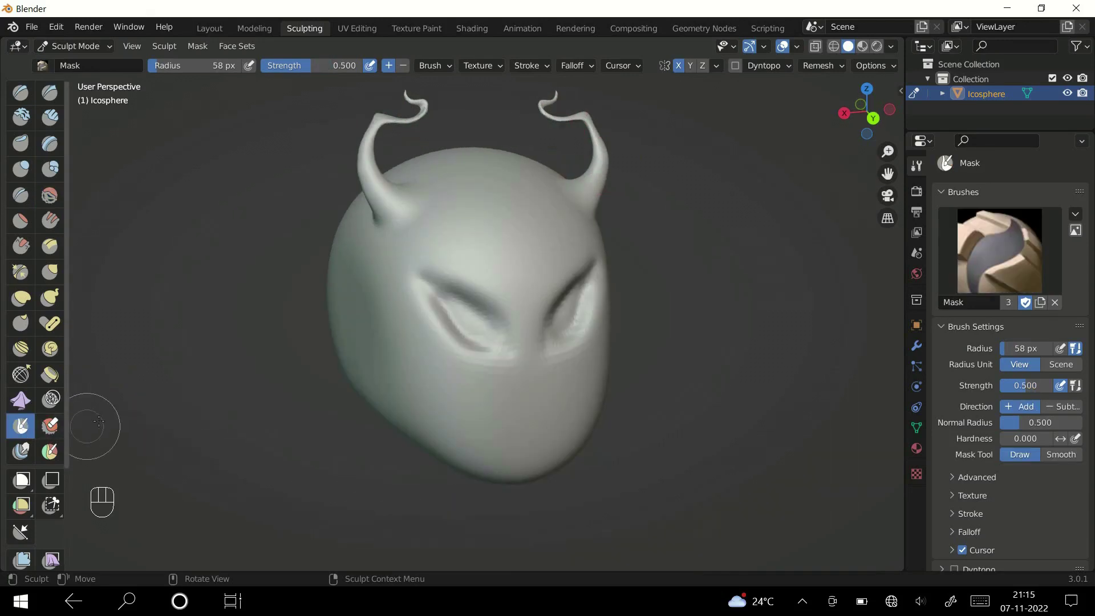
mouse_move(276, 342)
middle_down()
mouse_move(397, 322)
mouse_move(403, 294)
mouse_move(430, 362)
middle_up()
mouse_move(430, 361)
mouse_down()
mouse_move(402, 342)
mouse_move(427, 389)
mouse_move(415, 335)
mouse_up()
mouse_move(416, 334)
middle_down()
mouse_move(472, 384)
mouse_move(416, 348)
mouse_move(412, 321)
mouse_move(533, 340)
mouse_move(440, 355)
mouse_move(503, 357)
mouse_move(532, 416)
mouse_move(524, 433)
middle_up()
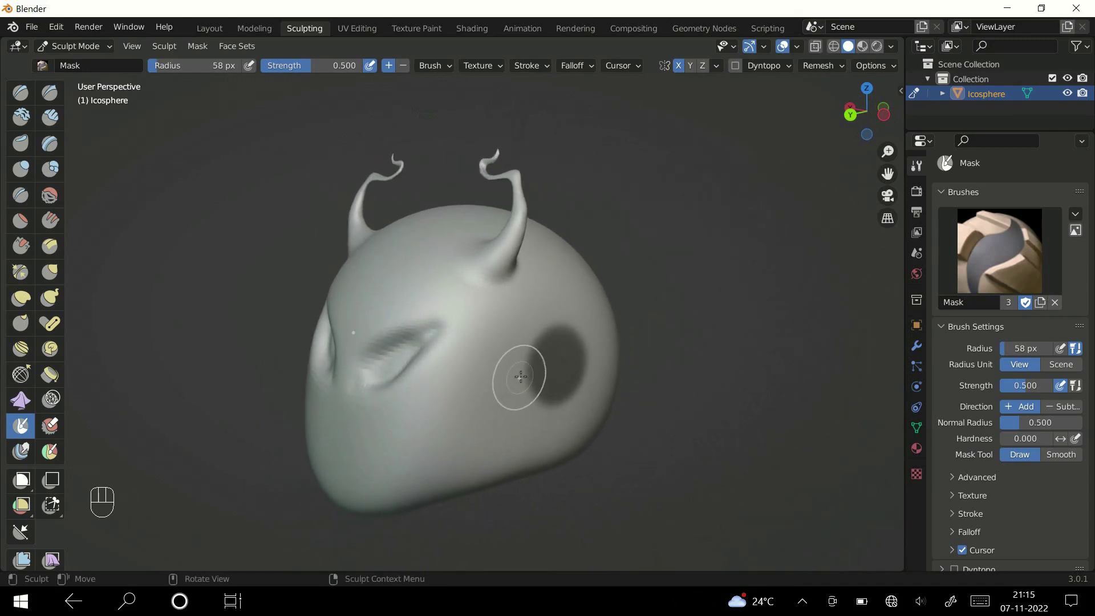
key(ctrl+i)
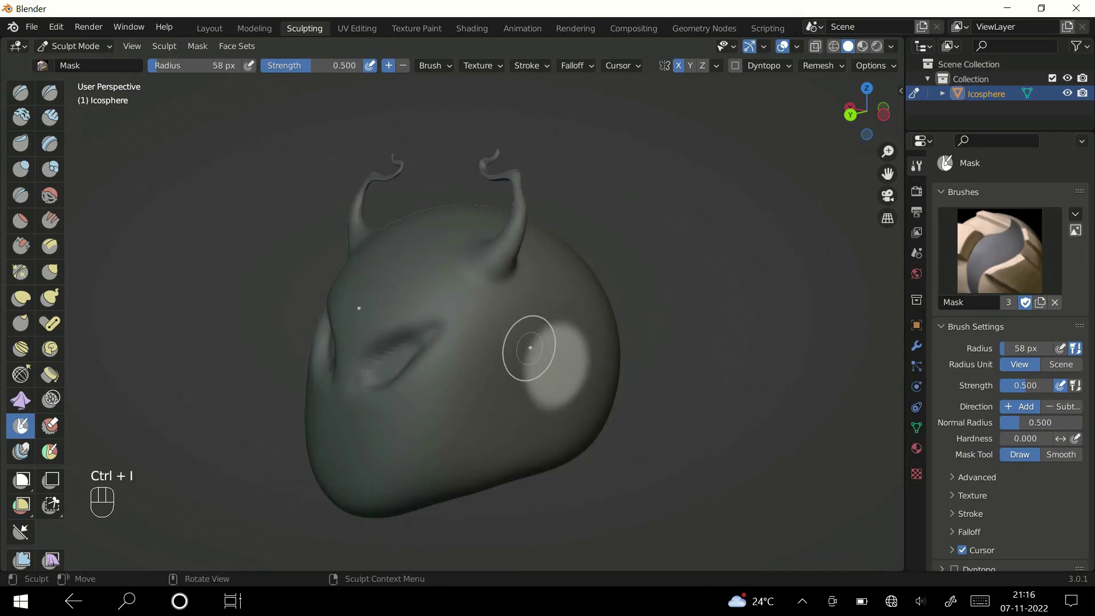
mouse_move(531, 348)
middle_down()
mouse_move(480, 356)
mouse_move(640, 342)
middle_up()
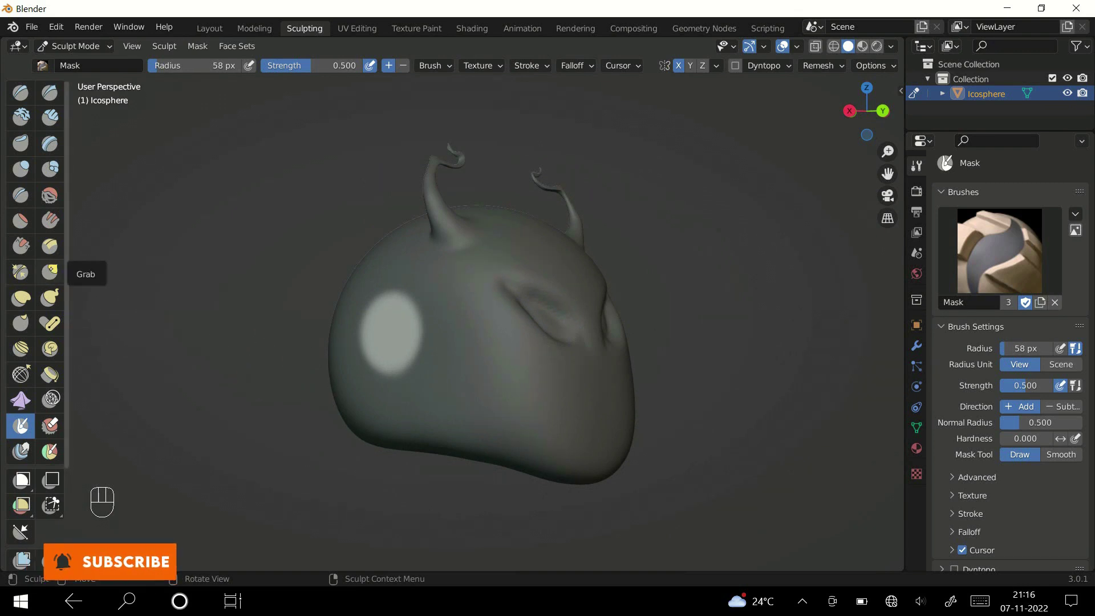
Pull the unmasked side patches outward as ears with the Grab brush at 172 px radius
click(50, 271)
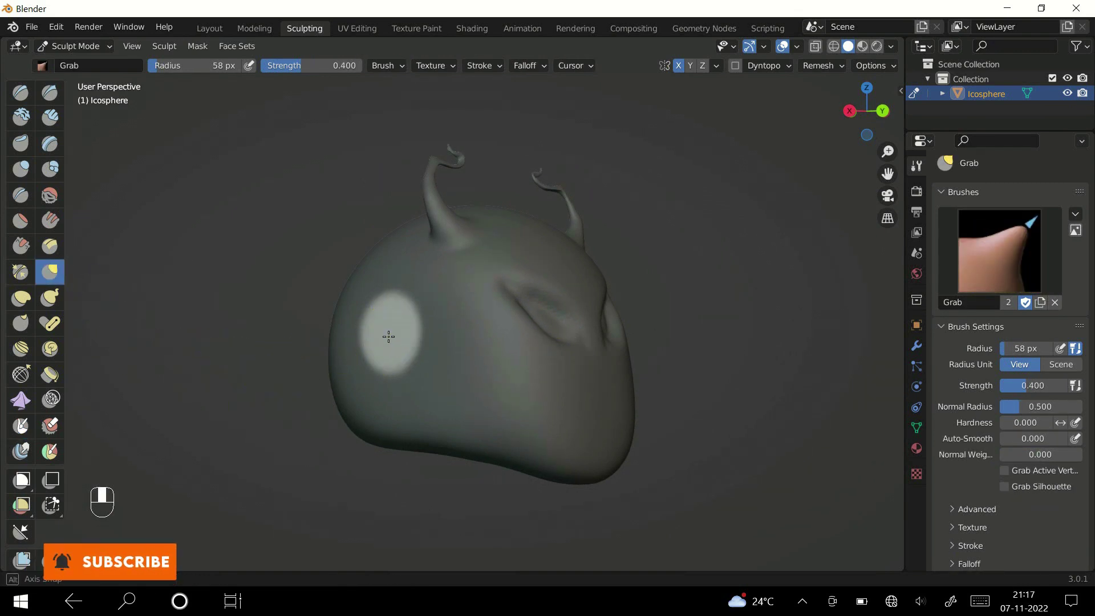
middle_drag(387, 338, 321, 356)
key(ctrl+z)
key(ctrl+z)
key(ctrl+z)
key(f)
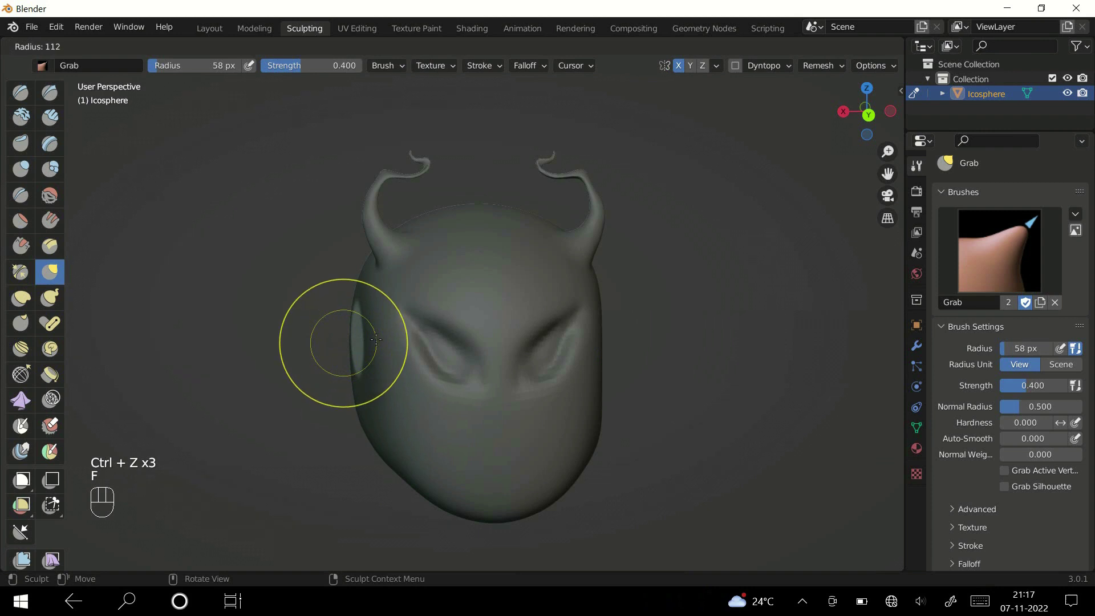
click(409, 325)
drag(359, 342, 338, 341)
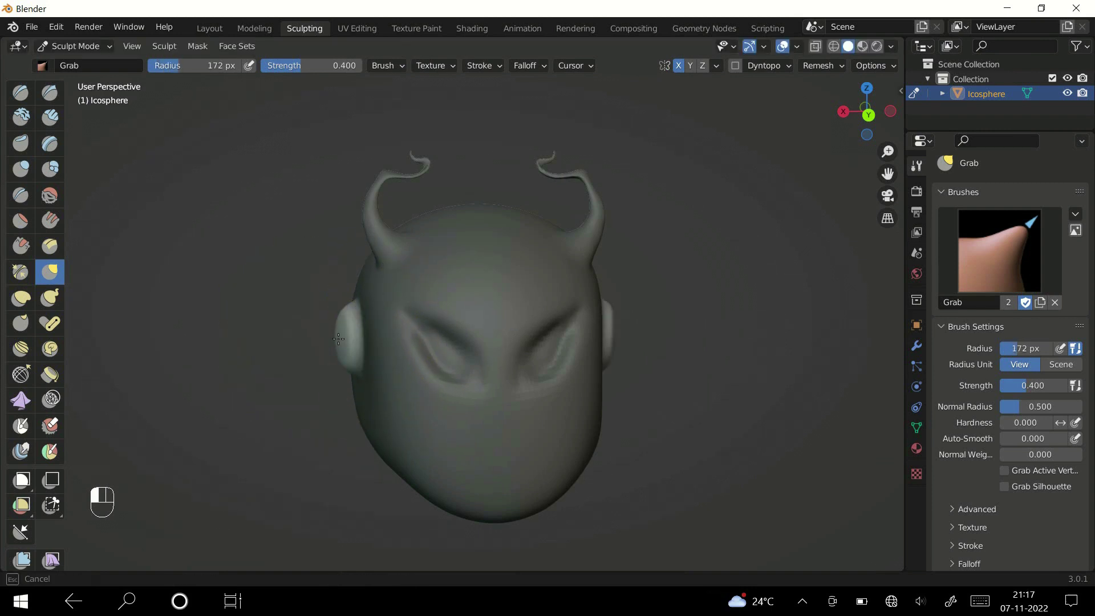
Adjust the shape and protrusion of the ears from several angles with the Grab brush
mouse_move(362, 330)
middle_down()
mouse_move(421, 326)
mouse_move(428, 349)
middle_up()
drag(428, 350, 451, 342)
mouse_move(450, 343)
middle_down()
mouse_move(464, 368)
mouse_move(477, 314)
middle_up()
mouse_move(477, 314)
mouse_down()
mouse_move(496, 320)
mouse_move(496, 301)
mouse_up()
drag(461, 269, 565, 313)
mouse_move(565, 313)
middle_down()
mouse_move(538, 380)
mouse_move(470, 342)
middle_up()
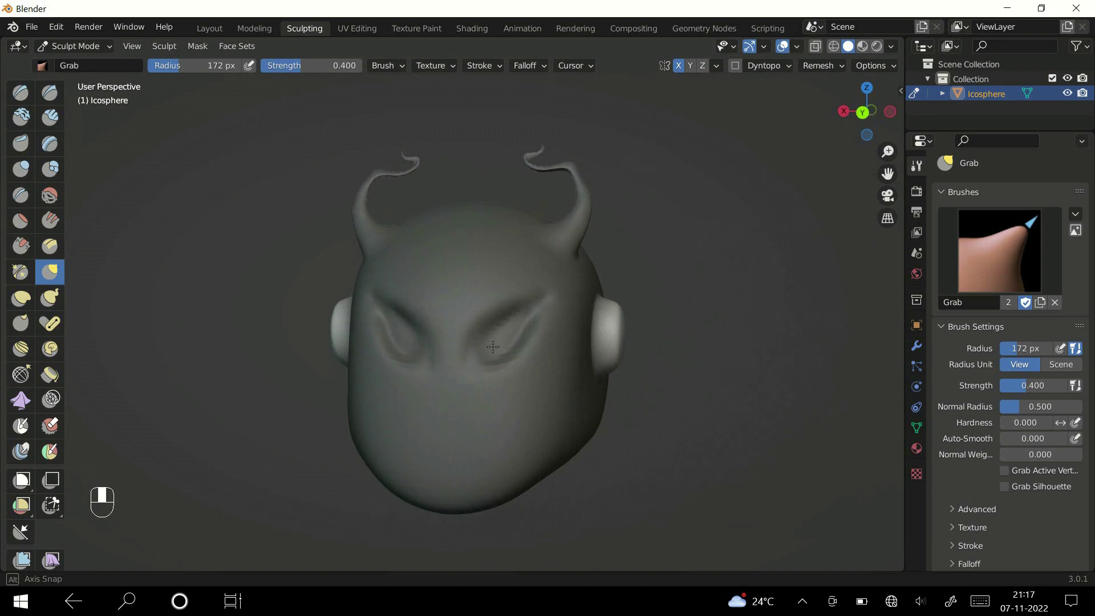
Hollow out the centre of each ear with the Draw Sharp brush in Subtract mode, 88 px radius and 0.595 strength
key(f)
click(586, 360)
mouse_move(588, 354)
middle_down()
mouse_move(448, 374)
mouse_move(489, 371)
mouse_move(570, 327)
mouse_move(525, 350)
middle_up()
key(f)
click(509, 313)
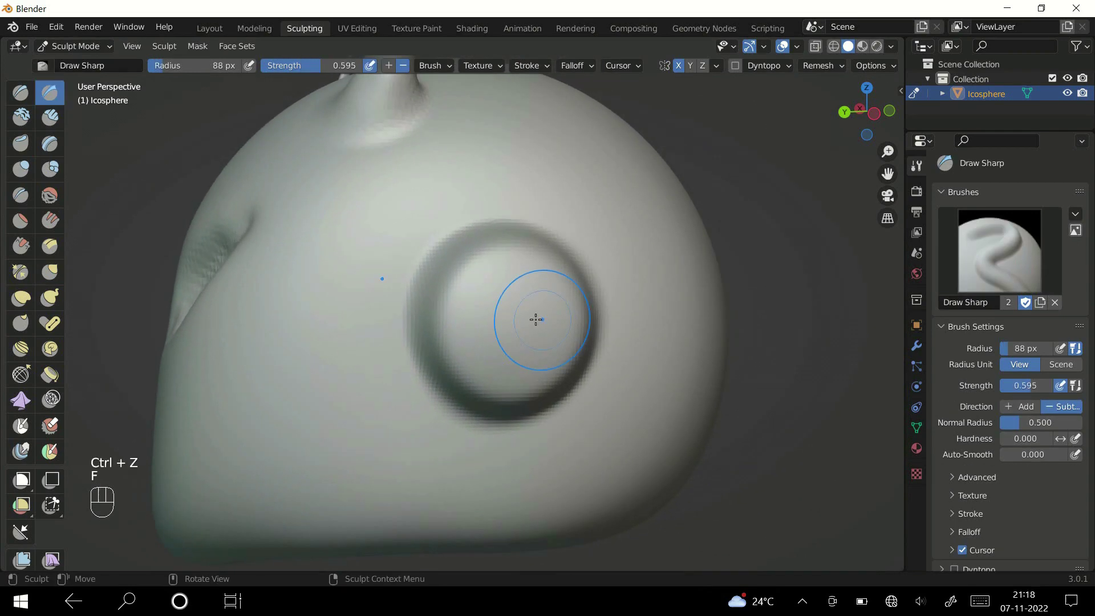
mouse_move(509, 313)
mouse_down()
mouse_move(542, 318)
mouse_move(539, 303)
mouse_up()
key(ctrl+z)
key(ctrl+z)
key(ctrl+z)
scroll(546, 308, down, 6)
mouse_move(519, 355)
middle_down()
mouse_move(599, 354)
mouse_move(557, 392)
mouse_move(659, 384)
mouse_move(641, 367)
mouse_move(582, 409)
mouse_move(595, 398)
mouse_move(477, 317)
middle_up()
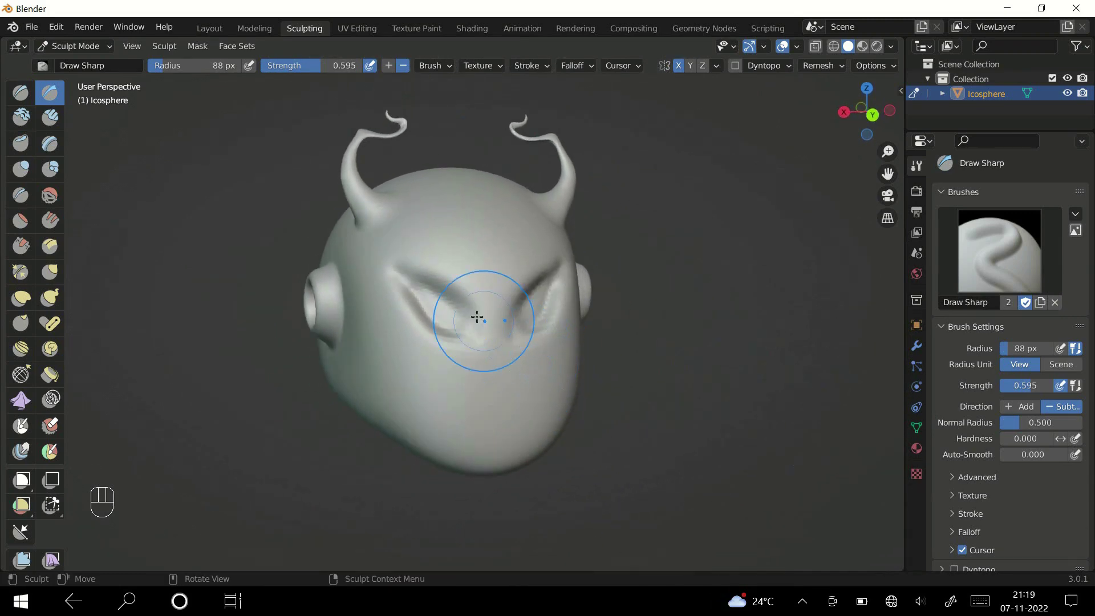
Switch to the Layout workspace, select the sculpted head and examine its mesh density in Edit Mode
click(210, 29)
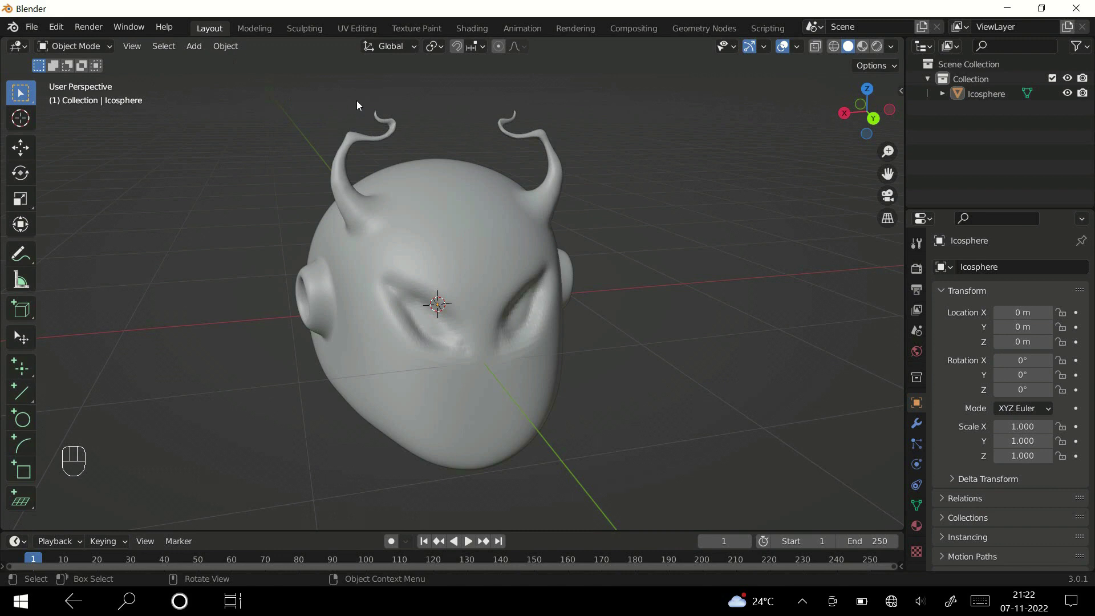
mouse_move(711, 215)
middle_down()
mouse_move(692, 262)
mouse_move(675, 254)
mouse_move(686, 259)
mouse_move(573, 345)
middle_up()
click(494, 260)
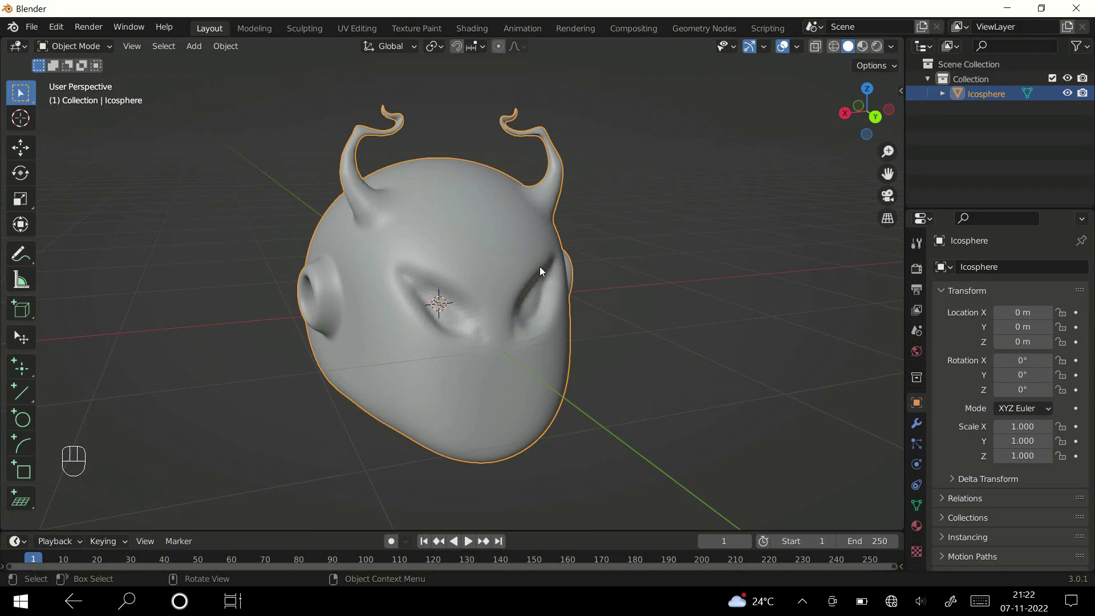
key(Tab)
ctrl+middle_drag(528, 314, 568, 385)
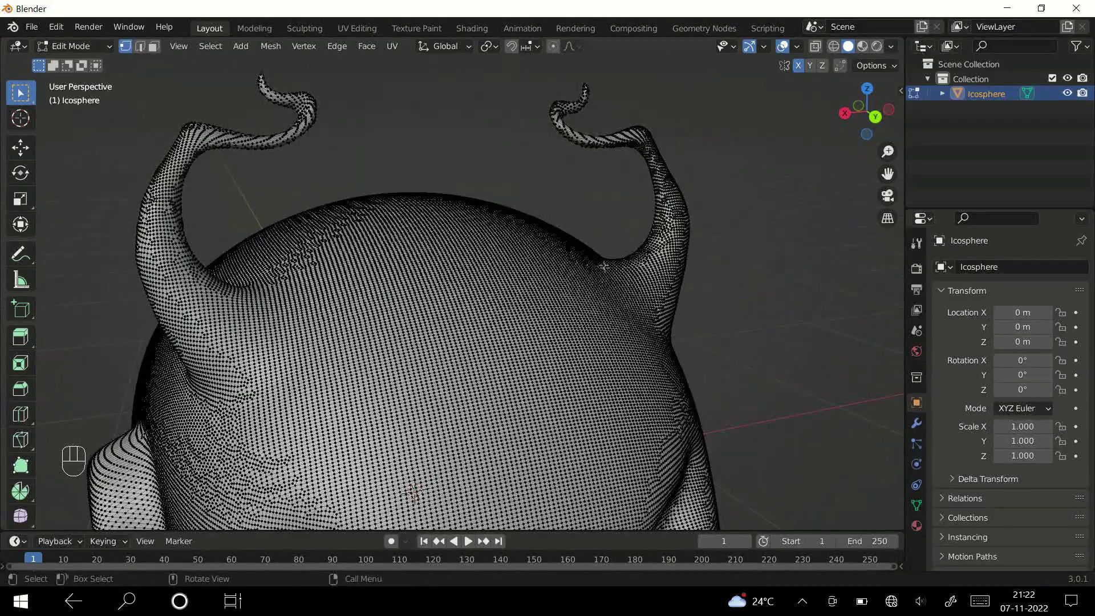
mouse_move(497, 328)
ctrl+middle_down()
mouse_move(503, 410)
mouse_move(508, 325)
ctrl+middle_up()
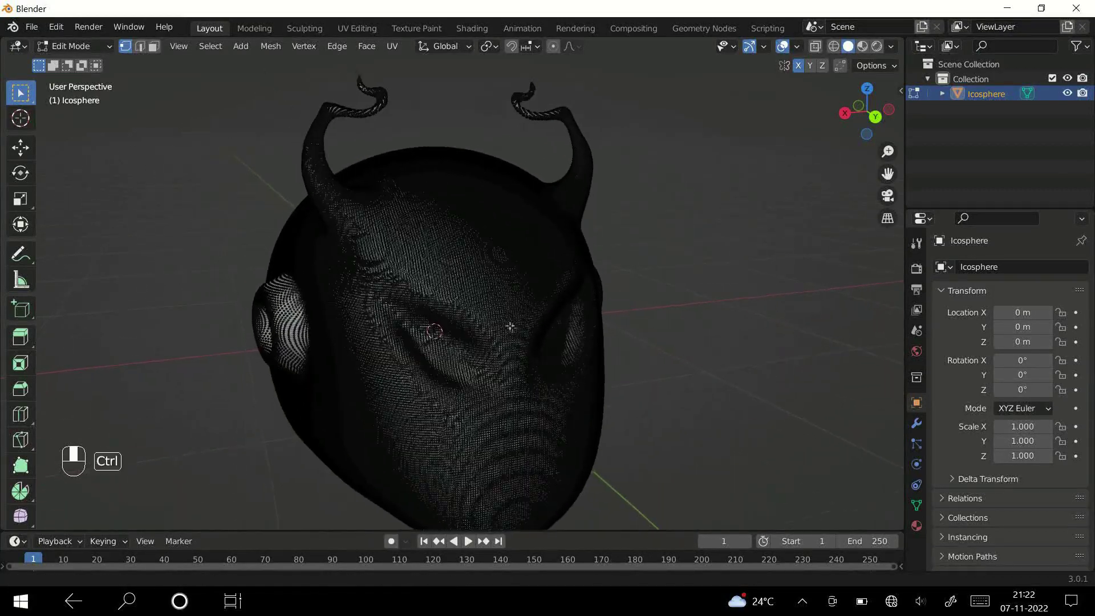
key(Tab)
shift+middle_drag(611, 326, 640, 320)
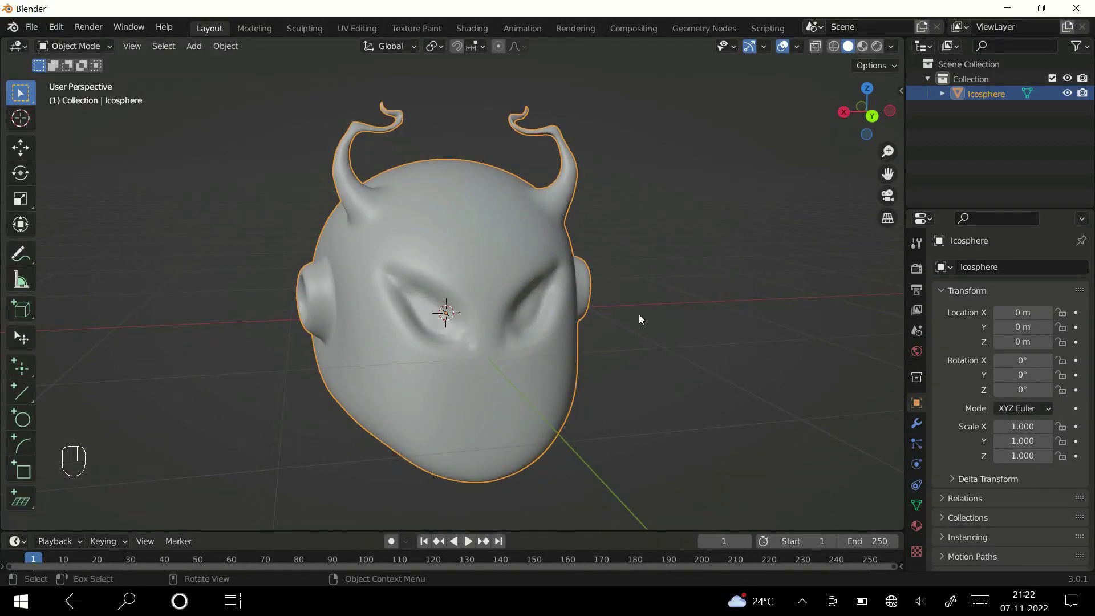
Add a Decimate modifier to the sculpted head
click(917, 425)
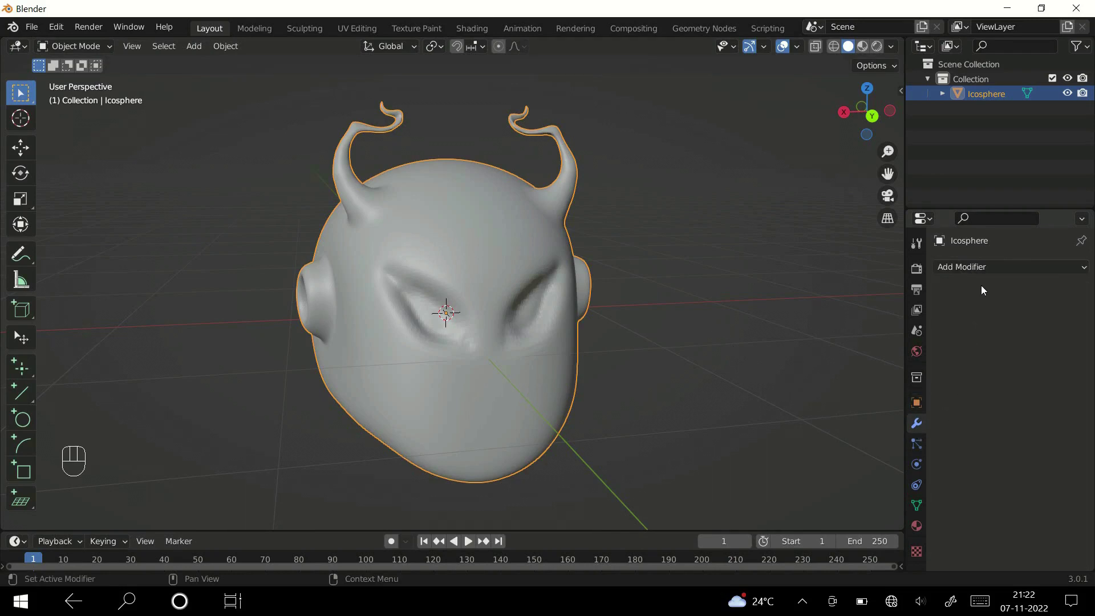
click(977, 268)
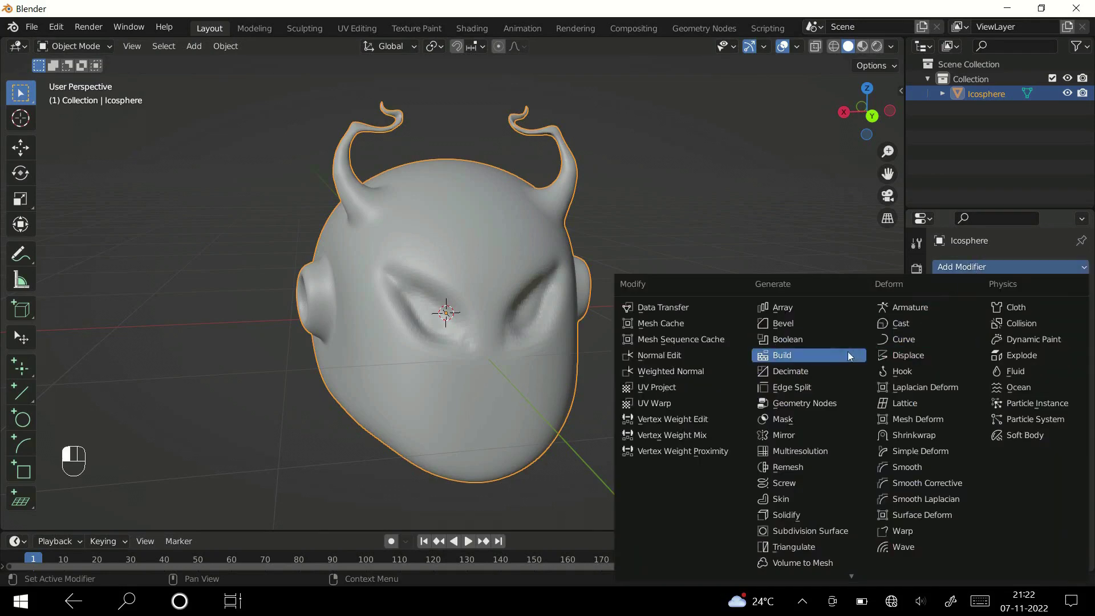
click(804, 372)
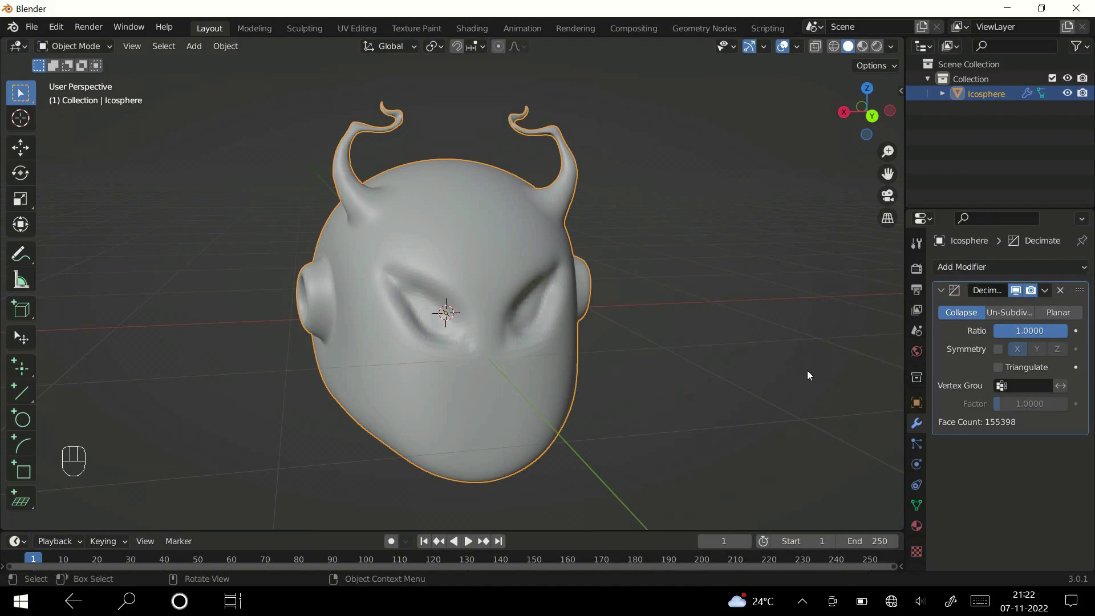
Set the Decimate ratio to 0.2, apply the modifier and inspect the reduced mesh in Edit Mode
click(1027, 332)
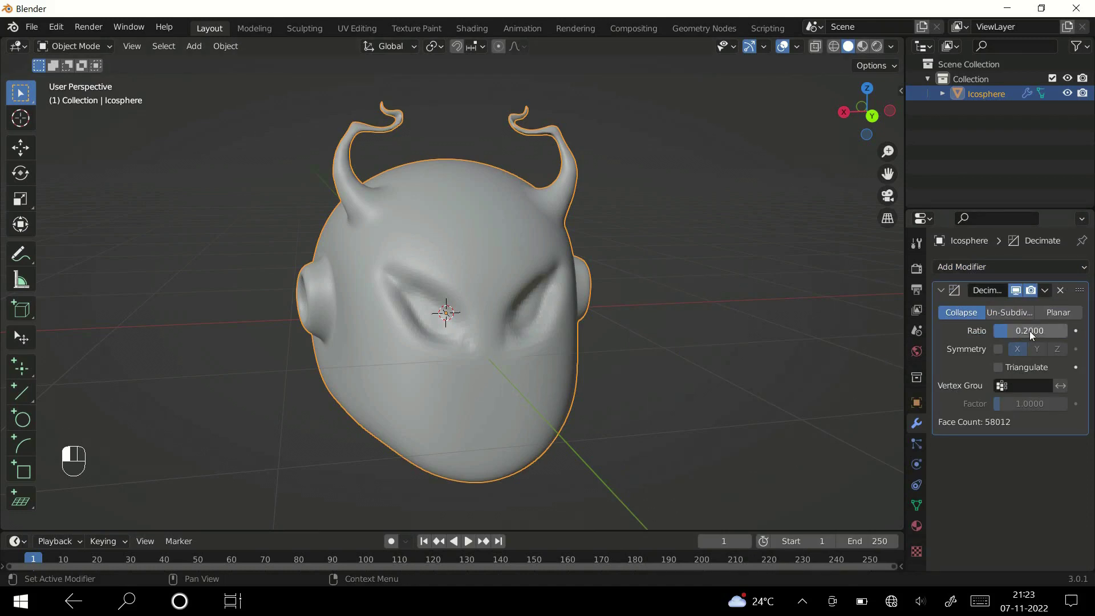
middle_drag(554, 361, 648, 311)
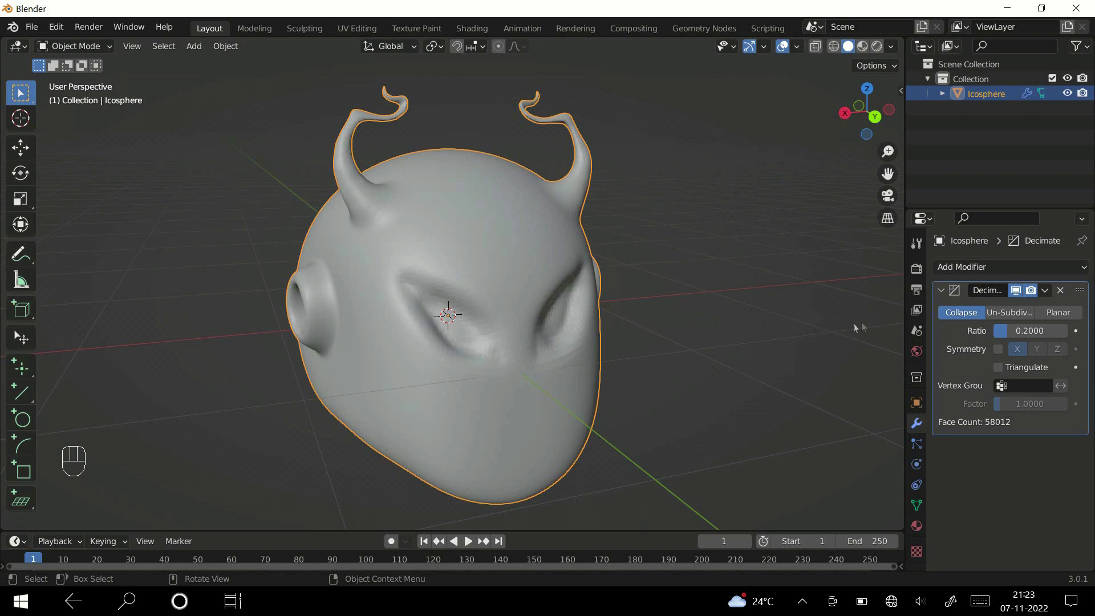
click(1045, 291)
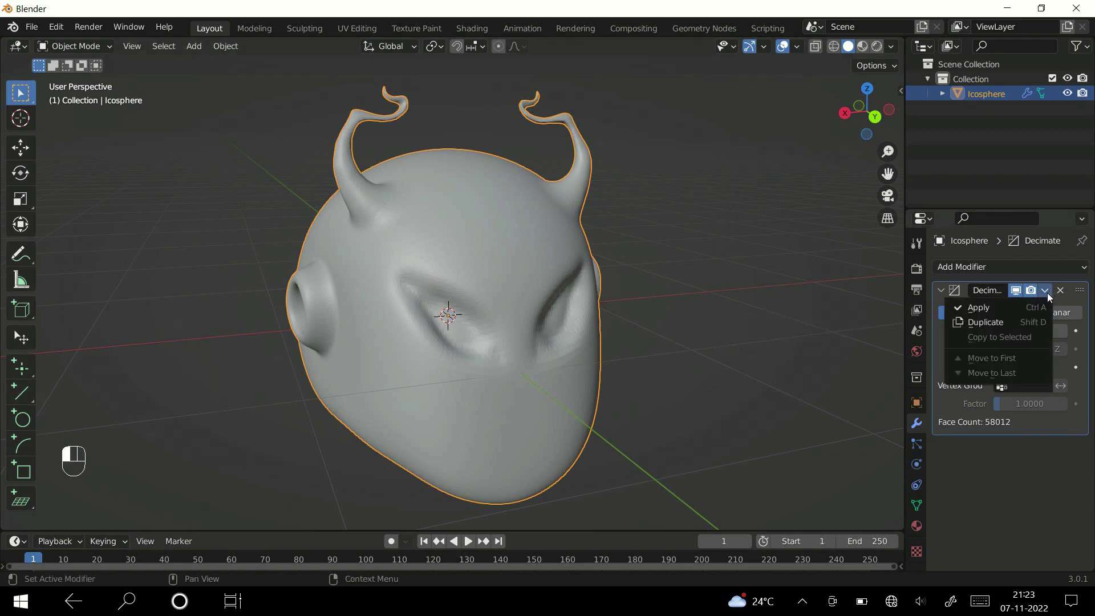
click(1022, 306)
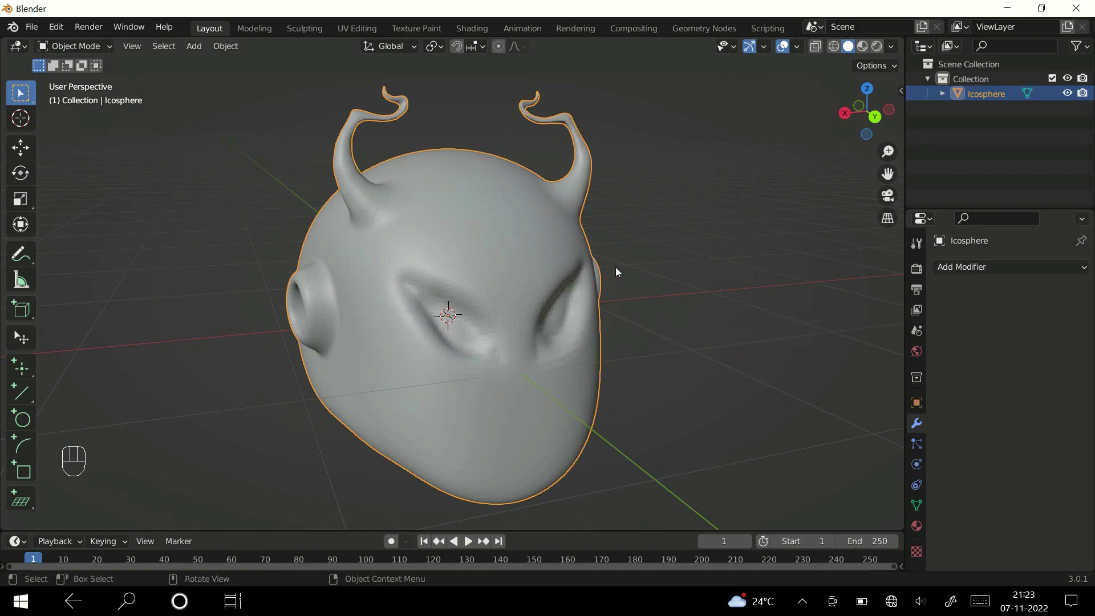
key(Tab)
middle_drag(527, 259, 521, 208)
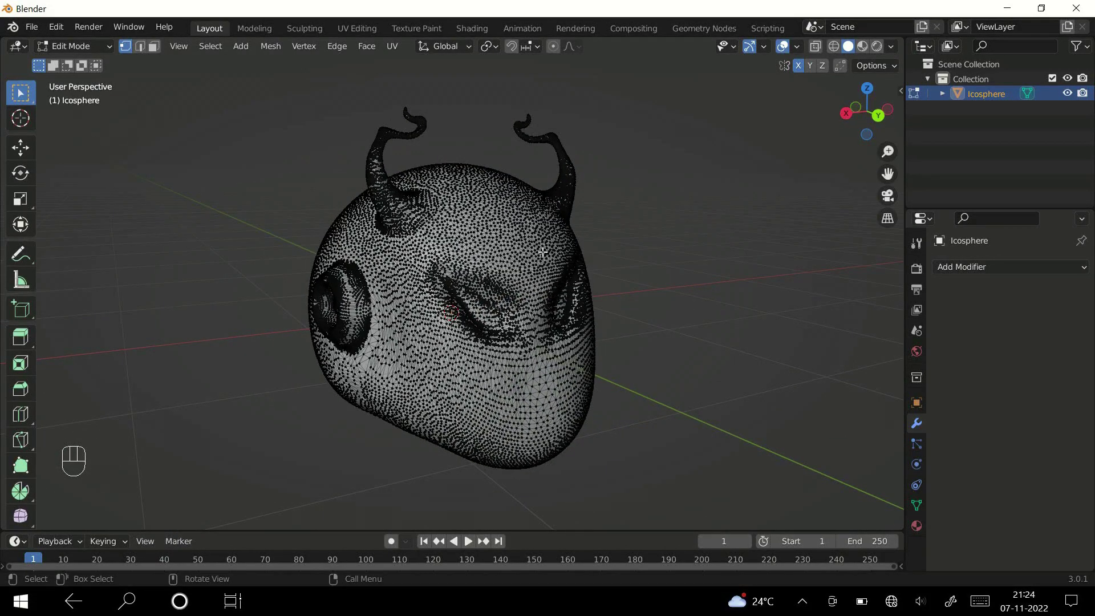
key(Tab)
middle_drag(543, 258, 531, 258)
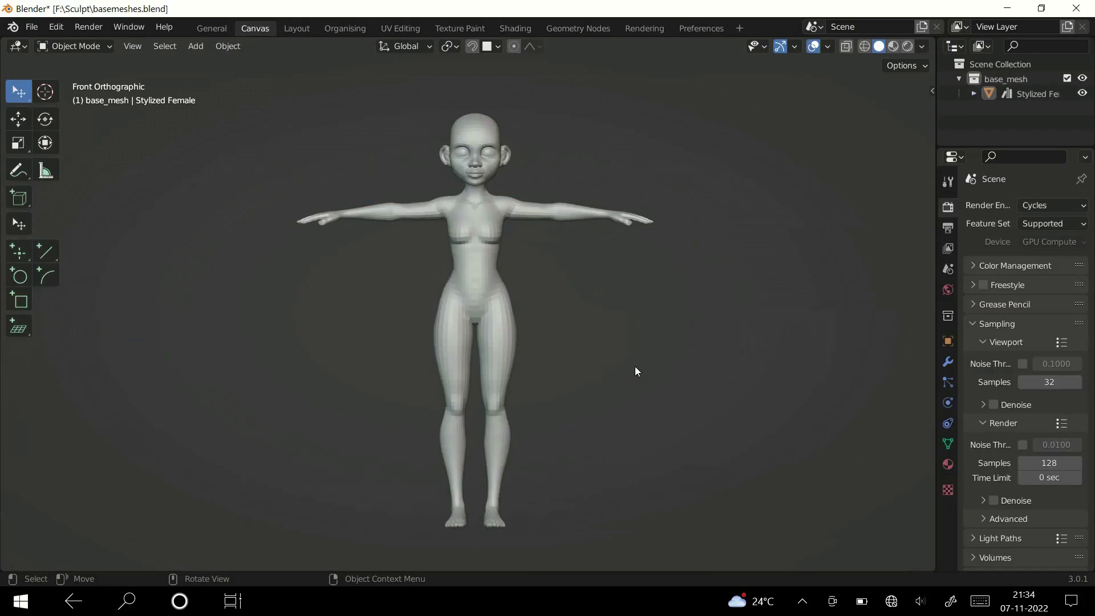
Put the stylized female figure into Sculpt Mode and lower its outstretched arms to the body's sides with the Pose brush
click(491, 285)
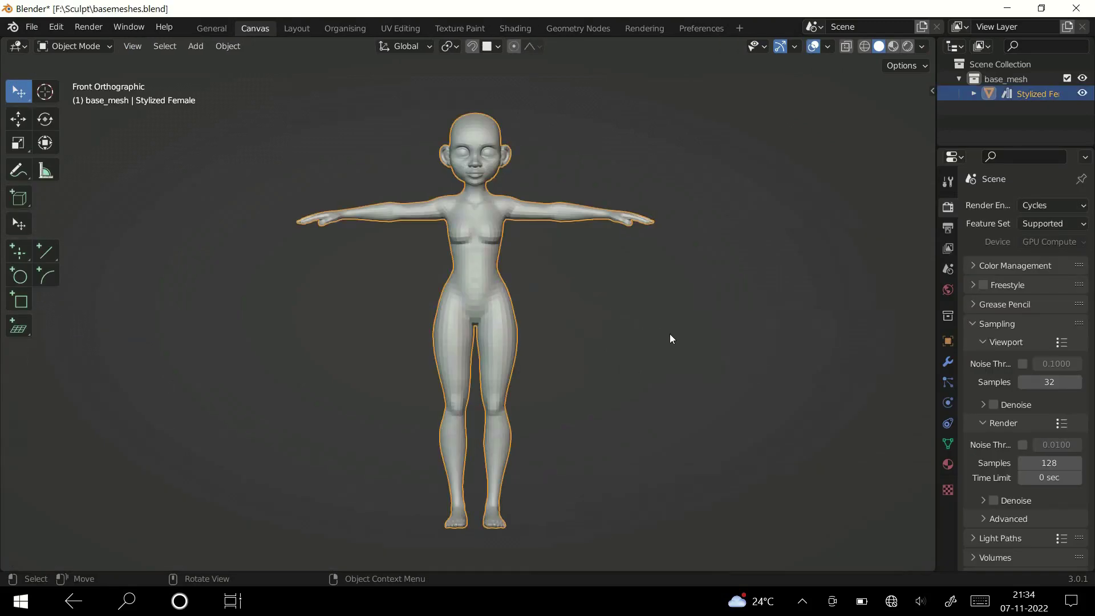
key(ctrl+Tab)
click(673, 371)
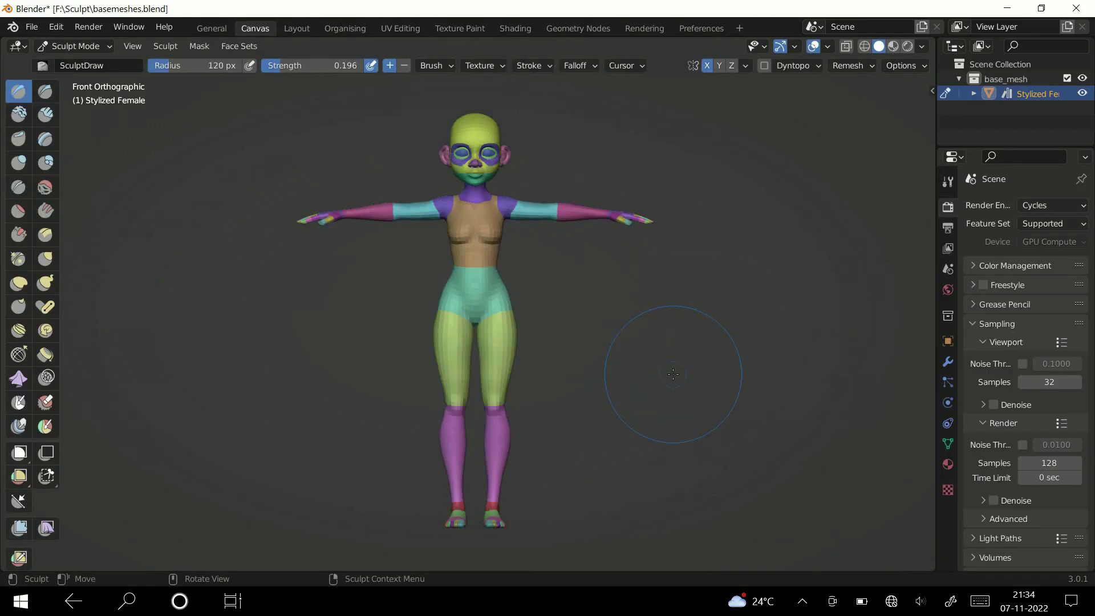
click(46, 308)
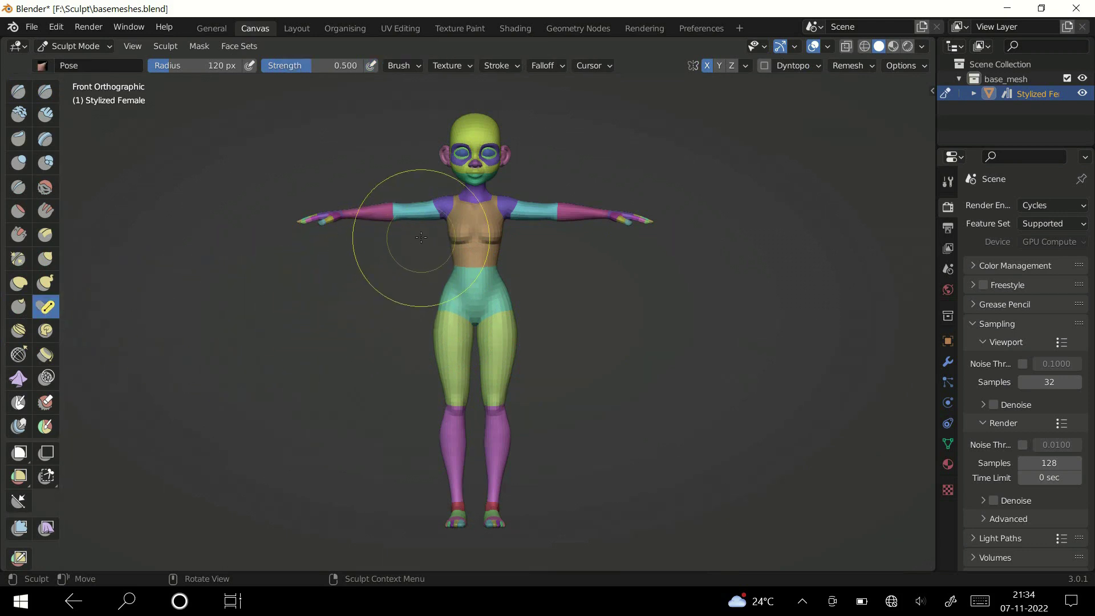
drag(412, 218, 439, 245)
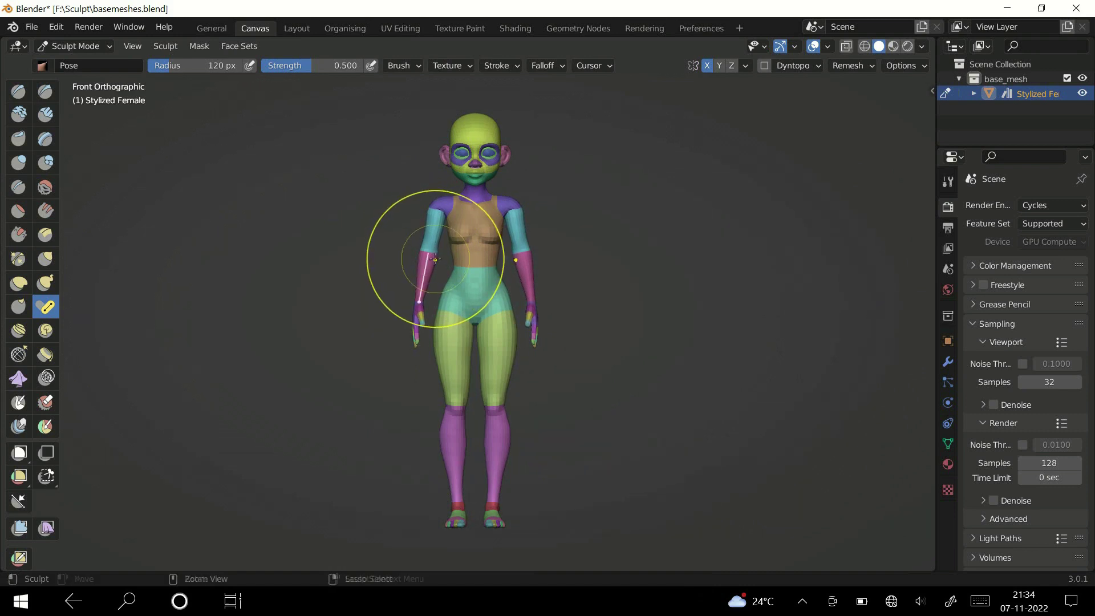
drag(421, 288, 429, 291)
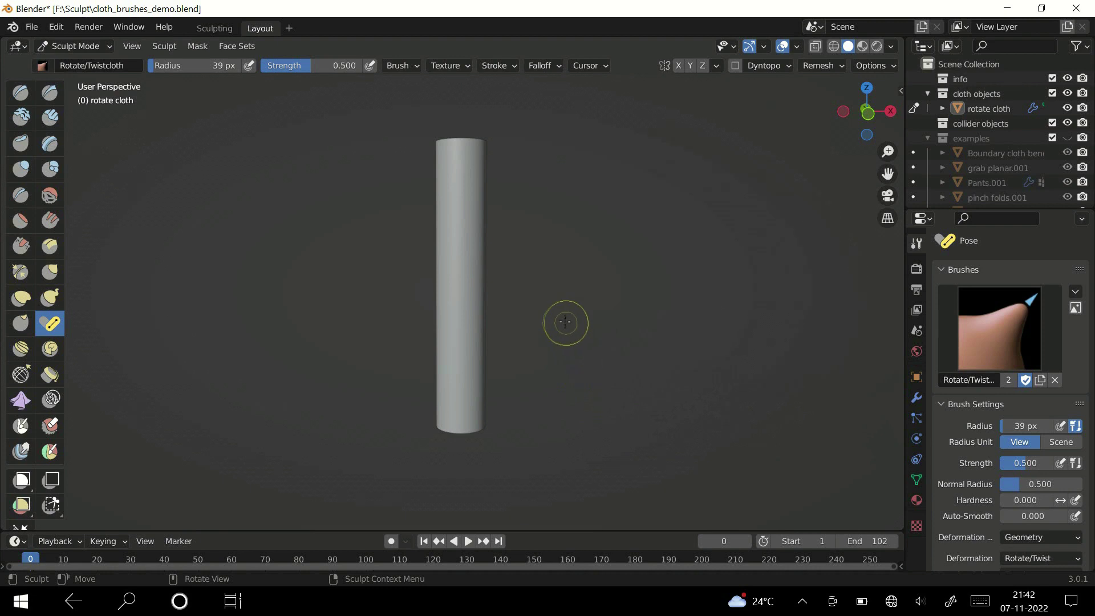
Set the Pose brush's deformation target to Cloth Simulation and twist the upright cylinder with the Rotate/Twist deformation
middle_drag(527, 242, 553, 328)
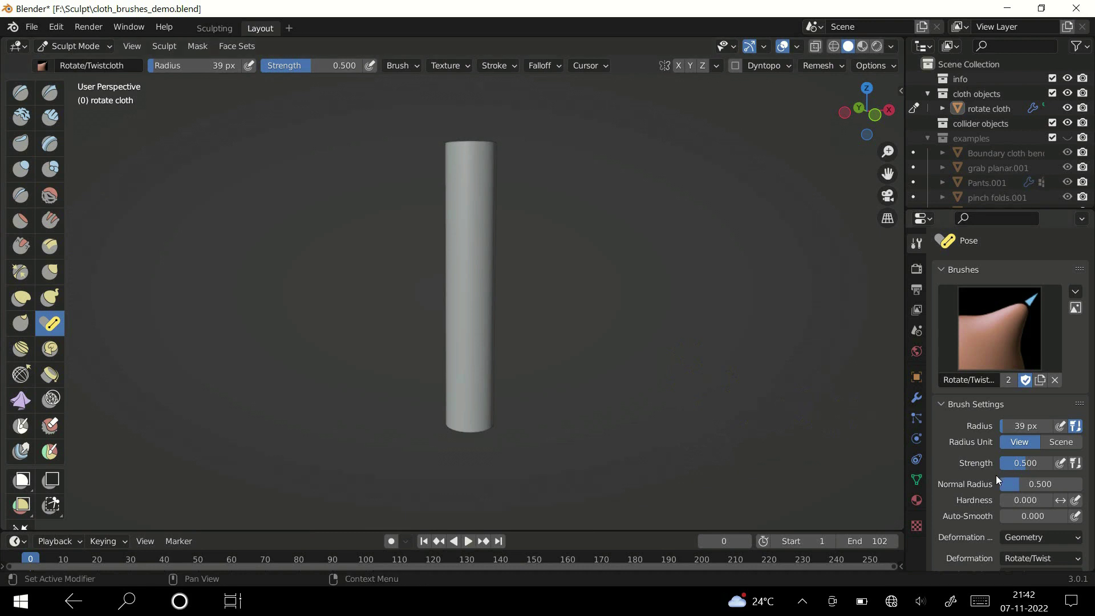
click(1034, 541)
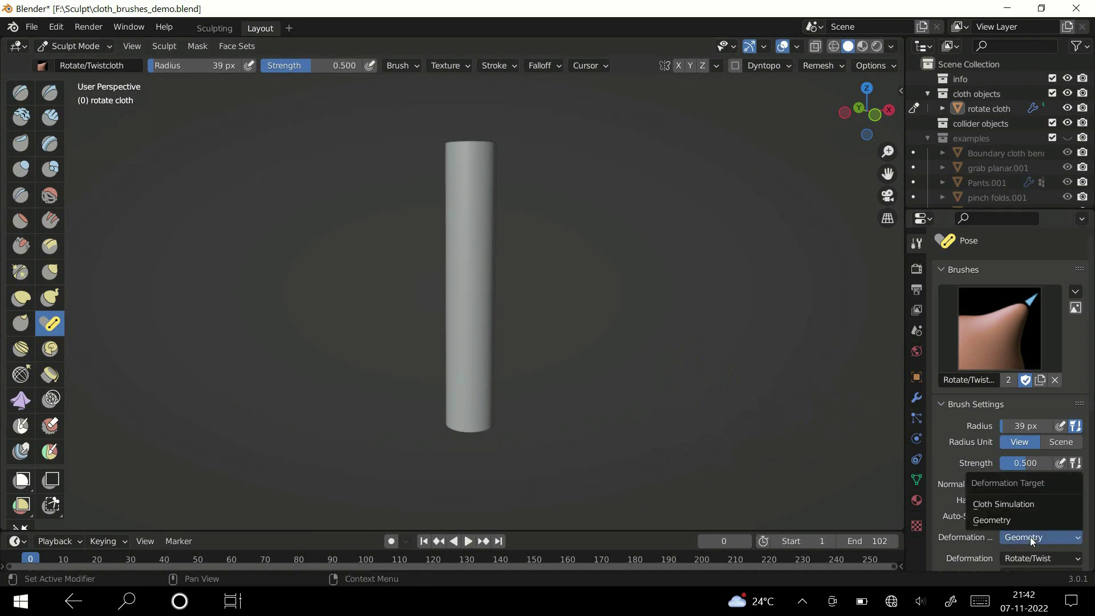
click(1002, 505)
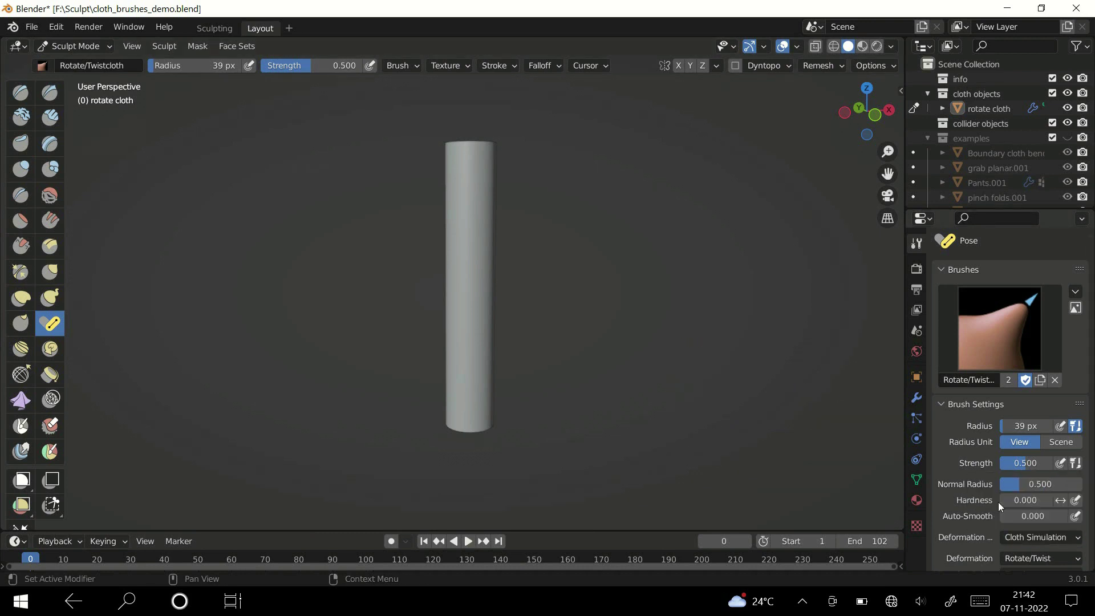
drag(465, 150, 502, 182)
middle_drag(502, 183, 558, 222)
drag(491, 449, 490, 442)
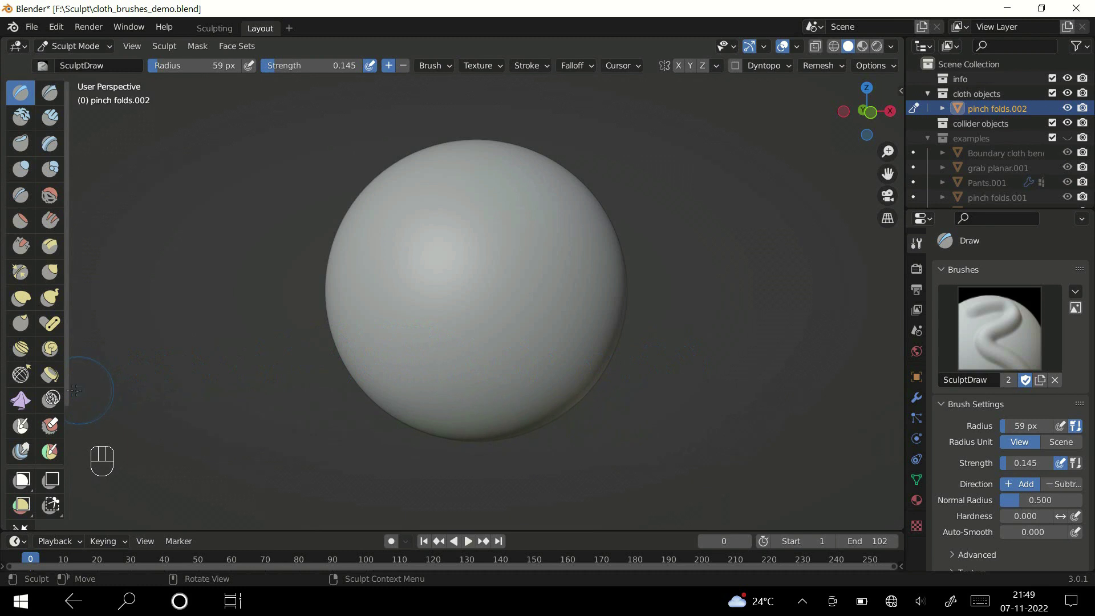
Pull cloth wrinkles into the sphere with the Cloth drag brush at a 248 px radius
click(27, 400)
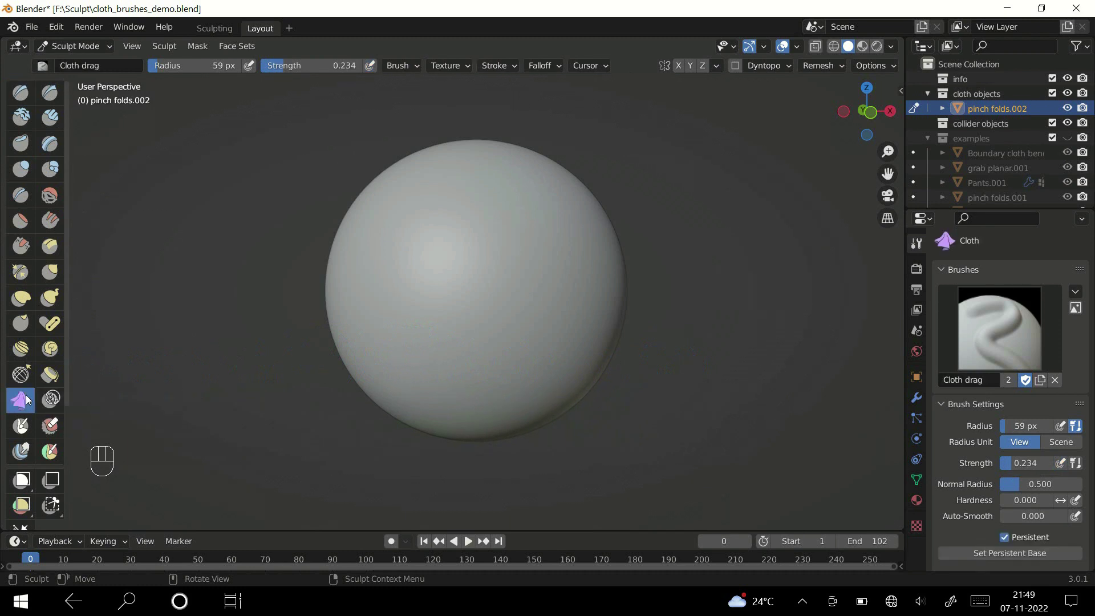
key(f)
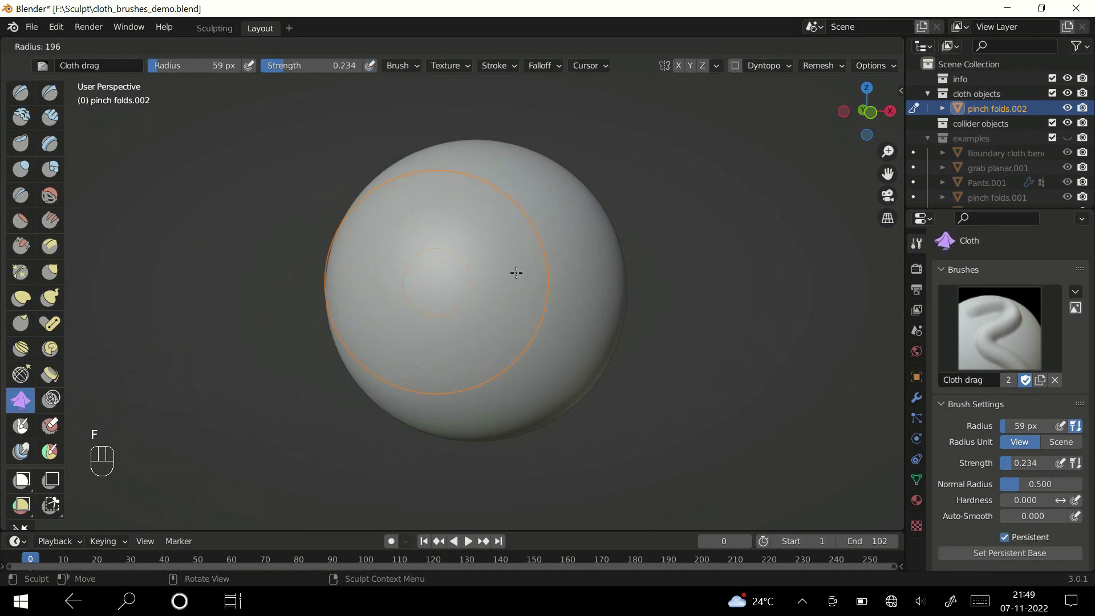
click(530, 267)
mouse_move(543, 264)
mouse_down()
mouse_move(479, 289)
mouse_move(489, 256)
mouse_move(550, 252)
mouse_up()
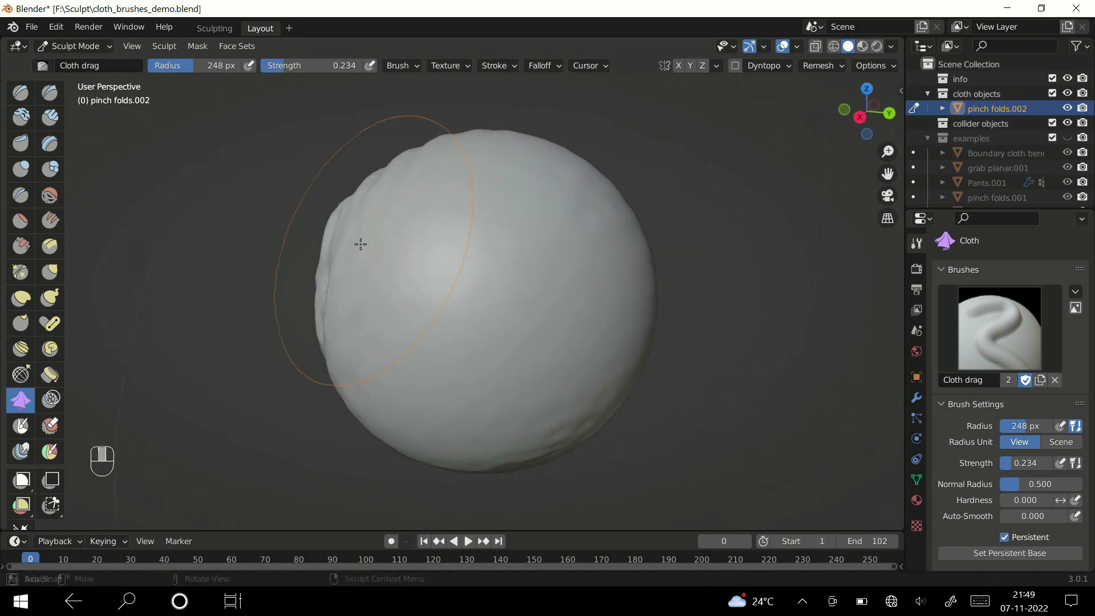
mouse_move(360, 242)
mouse_down()
mouse_move(487, 286)
mouse_move(398, 300)
mouse_move(481, 281)
mouse_move(452, 274)
mouse_up()
mouse_move(452, 274)
middle_down()
mouse_move(512, 309)
mouse_move(513, 283)
mouse_move(592, 313)
middle_up()
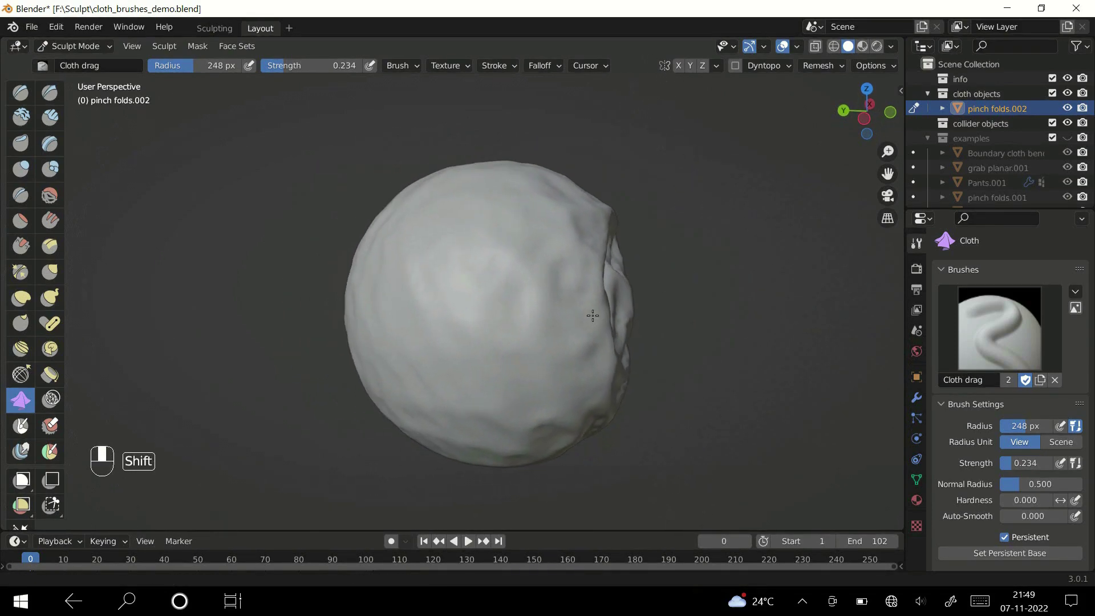
Raise the Cloth drag brush strength to 0.520 and form deep folds across the sphere's surface
key(shift+f)
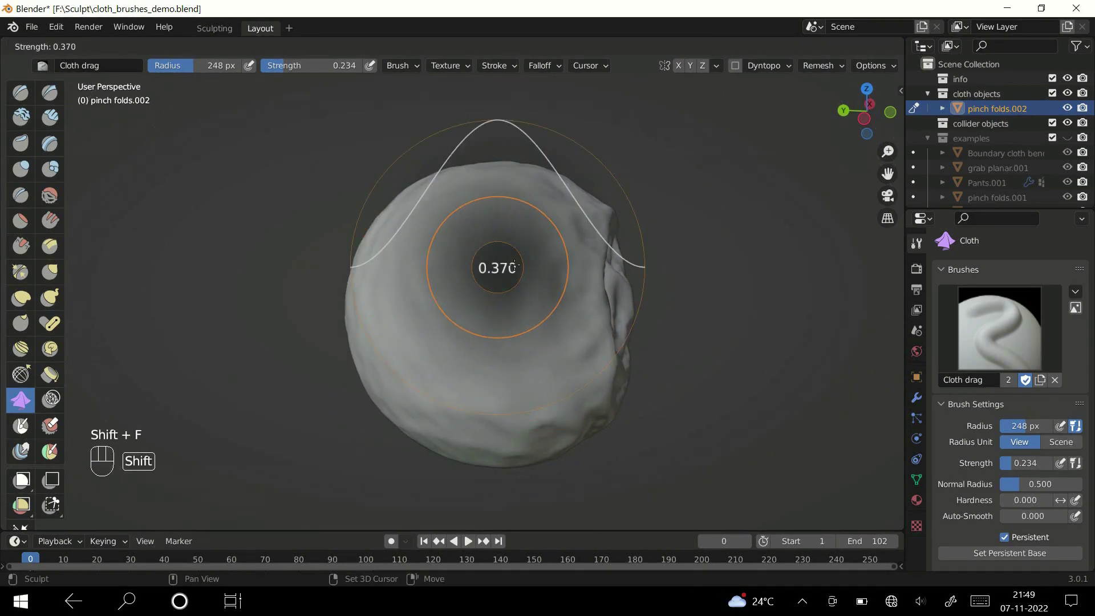
click(484, 302)
drag(484, 303, 422, 271)
mouse_move(422, 271)
middle_down()
mouse_move(468, 297)
mouse_move(443, 331)
mouse_move(508, 286)
mouse_move(415, 196)
mouse_move(343, 281)
mouse_move(437, 213)
mouse_move(513, 335)
mouse_move(520, 313)
mouse_move(506, 306)
middle_up()
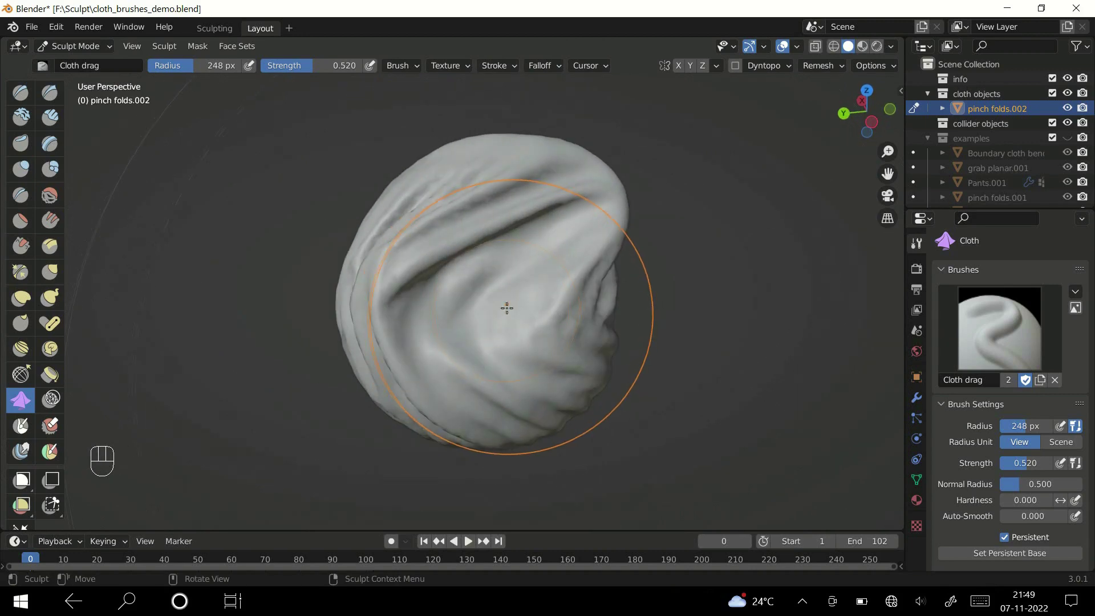
Switch the Cloth brush's deformation to Grab and pull the folded sphere's surface from several sides
middle_drag(1008, 505, 1016, 312)
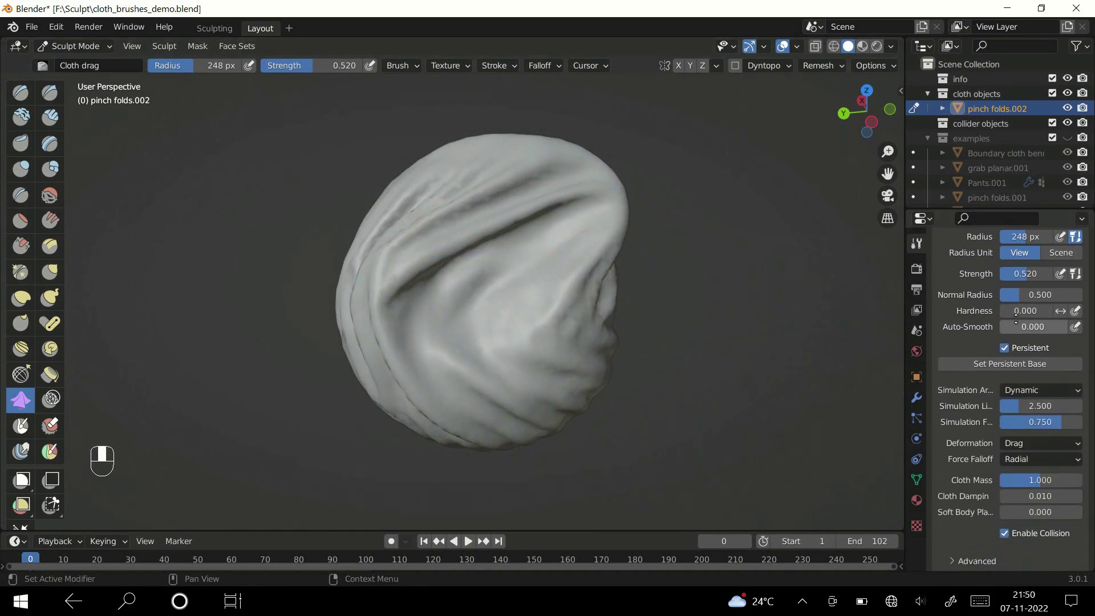
click(1002, 441)
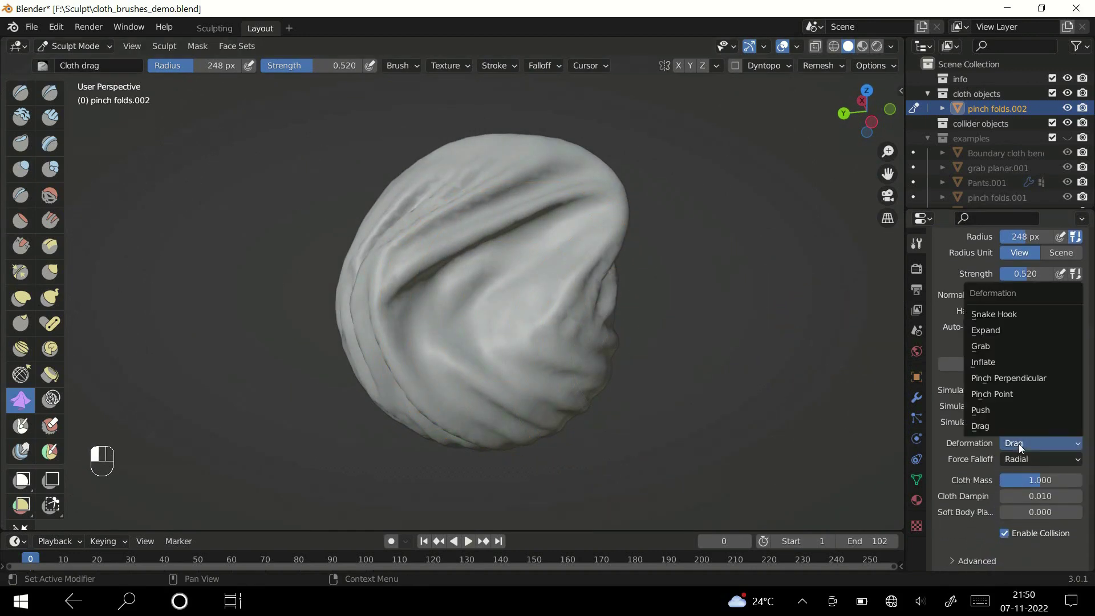
click(998, 347)
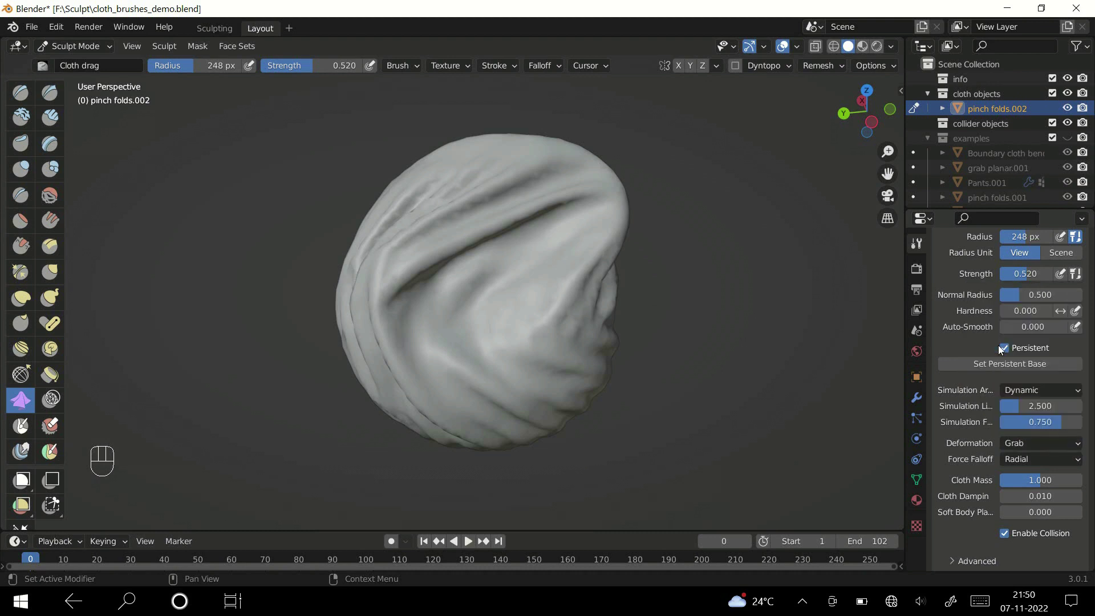
mouse_move(569, 281)
mouse_down()
mouse_move(665, 253)
mouse_move(656, 256)
mouse_up()
drag(359, 293, 433, 245)
middle_drag(433, 245, 481, 221)
drag(481, 220, 607, 220)
middle_drag(606, 220, 384, 237)
drag(384, 237, 536, 268)
mouse_move(536, 268)
middle_down()
mouse_move(354, 257)
mouse_move(627, 268)
middle_up()
drag(627, 268, 709, 269)
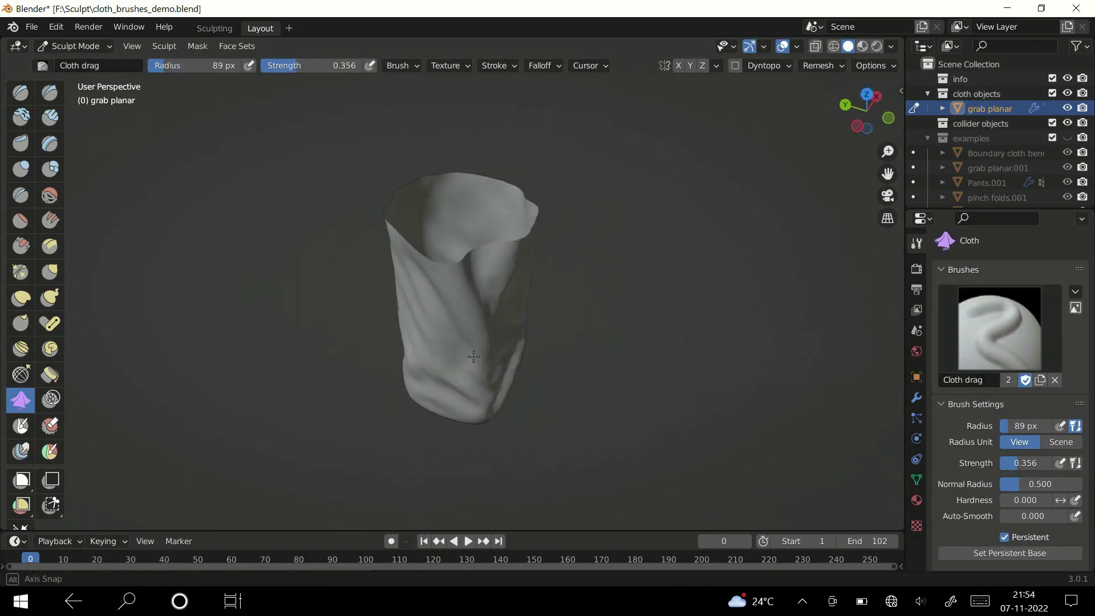
Bend the open end of the wrinkled cloth cylinder using the Boundary brush with Cloth Simulation and Bend deformation
middle_drag(473, 356, 274, 342)
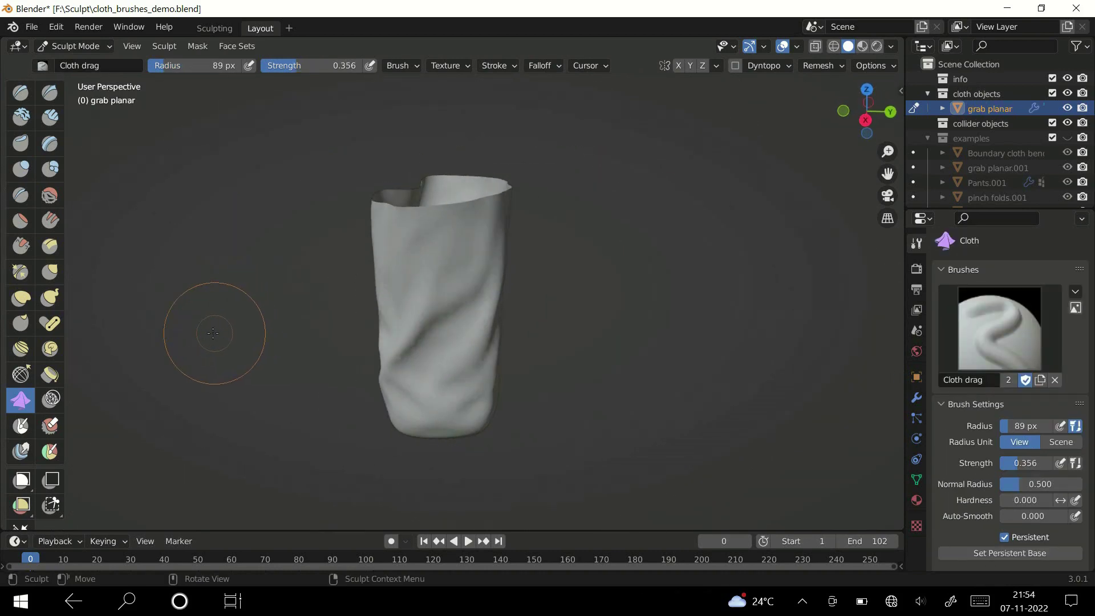
click(50, 376)
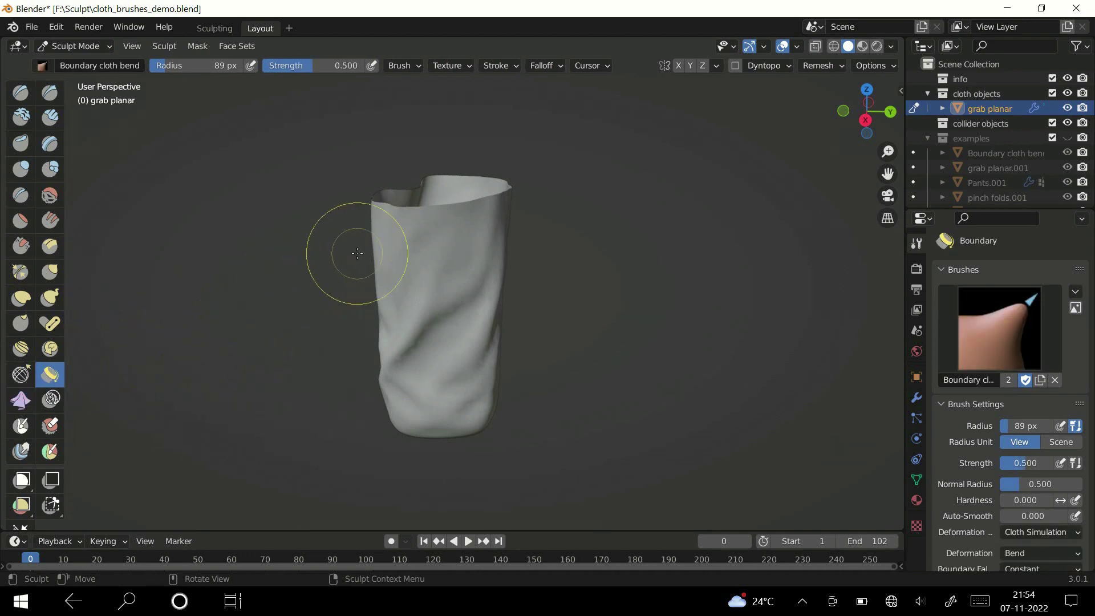
drag(450, 243, 439, 305)
mouse_move(439, 305)
middle_down()
mouse_move(332, 165)
mouse_move(442, 239)
mouse_move(434, 272)
mouse_move(423, 225)
mouse_move(417, 237)
middle_up()
mouse_move(417, 237)
mouse_down()
mouse_move(440, 276)
mouse_move(432, 415)
mouse_up()
middle_drag(432, 415, 504, 225)
scroll(379, 318, up, 3)
drag(504, 225, 460, 331)
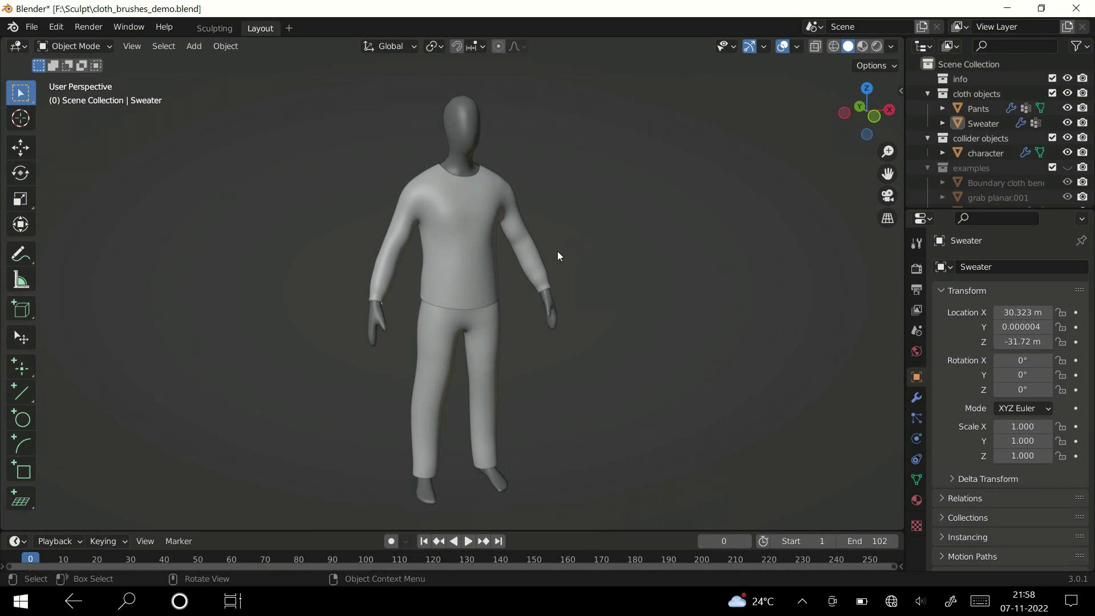
Select the character wearing the clothes and check its Collision physics settings
click(464, 112)
click(916, 439)
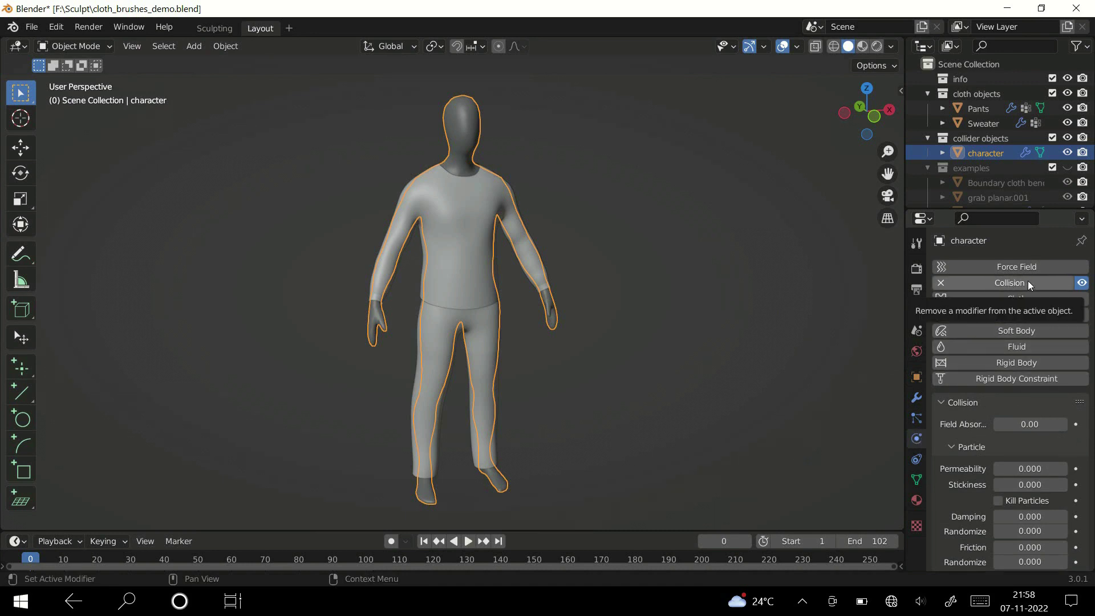
Put the sweater into Sculpt Mode and wrinkle its sleeves with the Cloth drag brush, 111 px radius and 0.299 strength
click(484, 194)
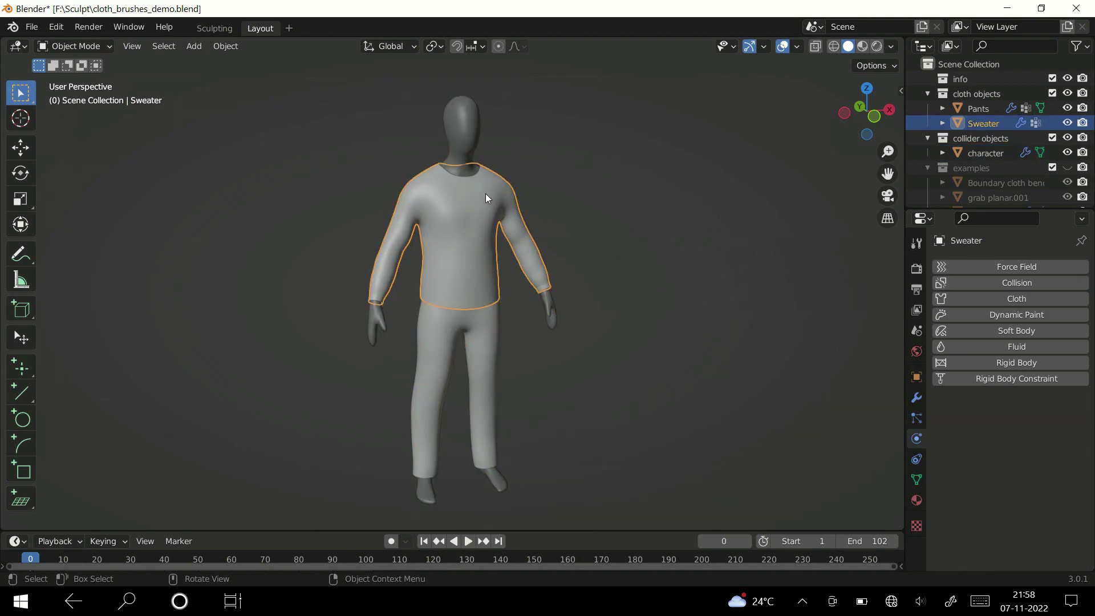
key(ctrl+Tab)
key(2)
drag(397, 245, 460, 221)
mouse_move(537, 270)
middle_down()
mouse_move(425, 283)
mouse_move(389, 250)
middle_up()
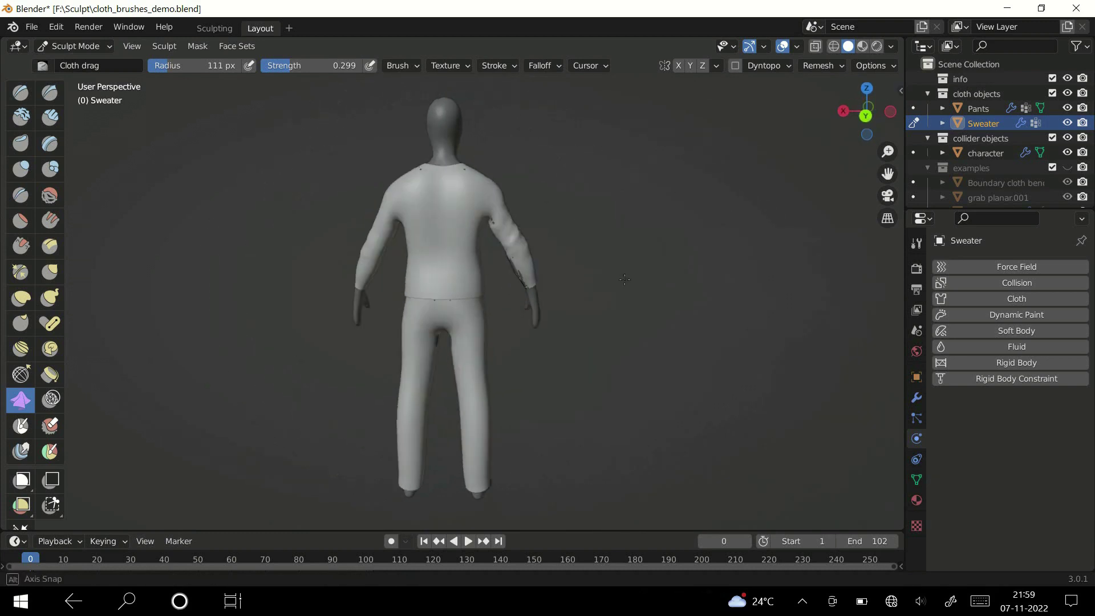
drag(388, 247, 363, 278)
middle_drag(431, 348, 798, 327)
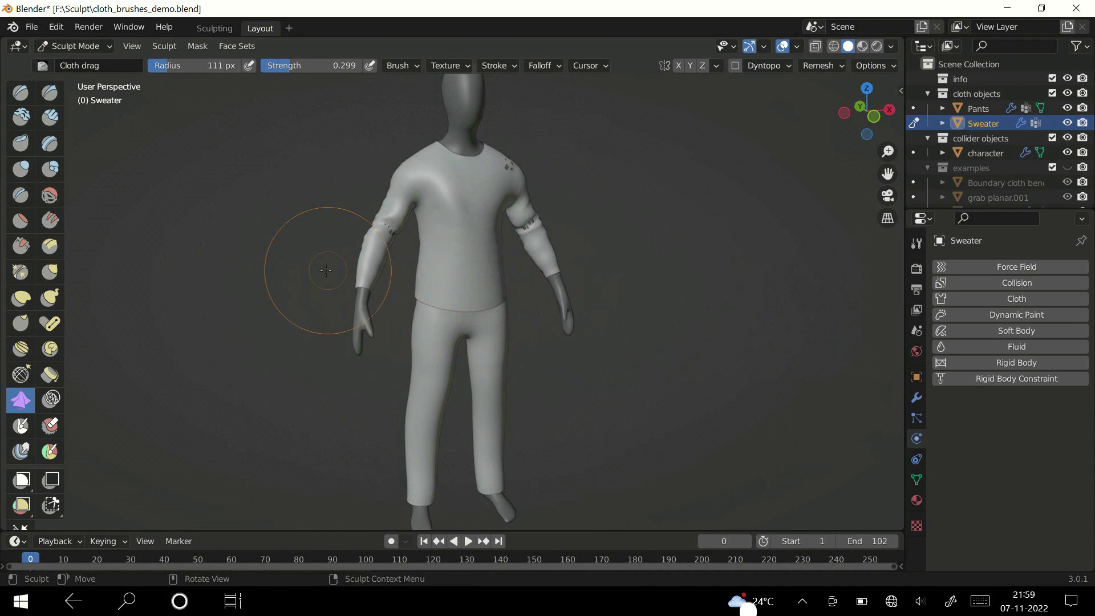
drag(353, 275, 379, 266)
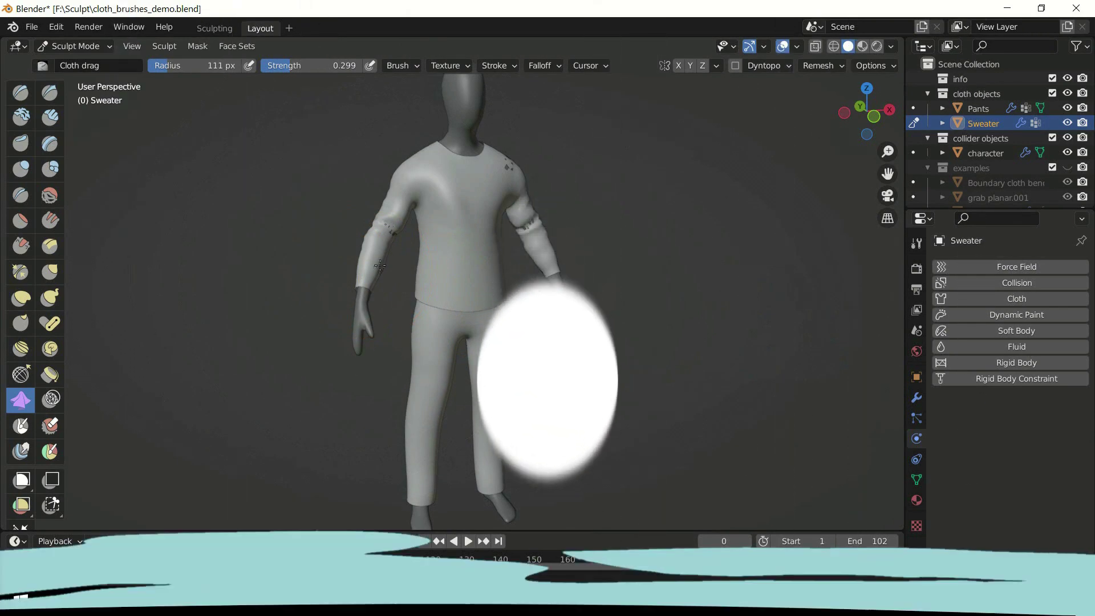